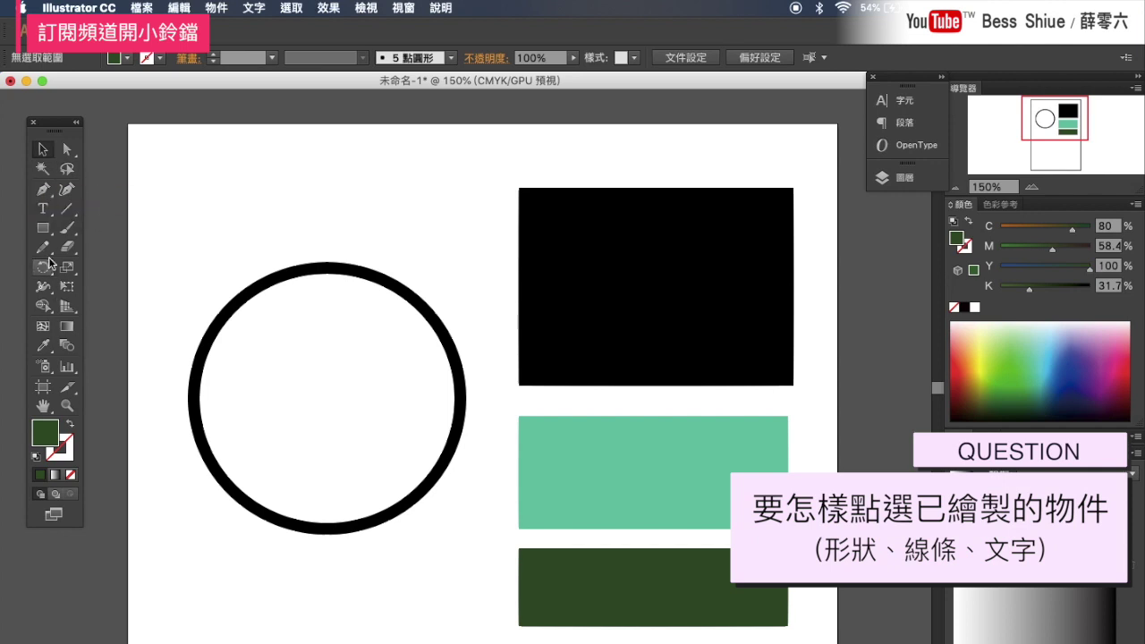
# Step: Draw a bar below the circle, level with the dark green bar, and fill it red
pyautogui.click(42, 229)
pyautogui.moveTo(220, 569); pyautogui.dragTo(447, 619)
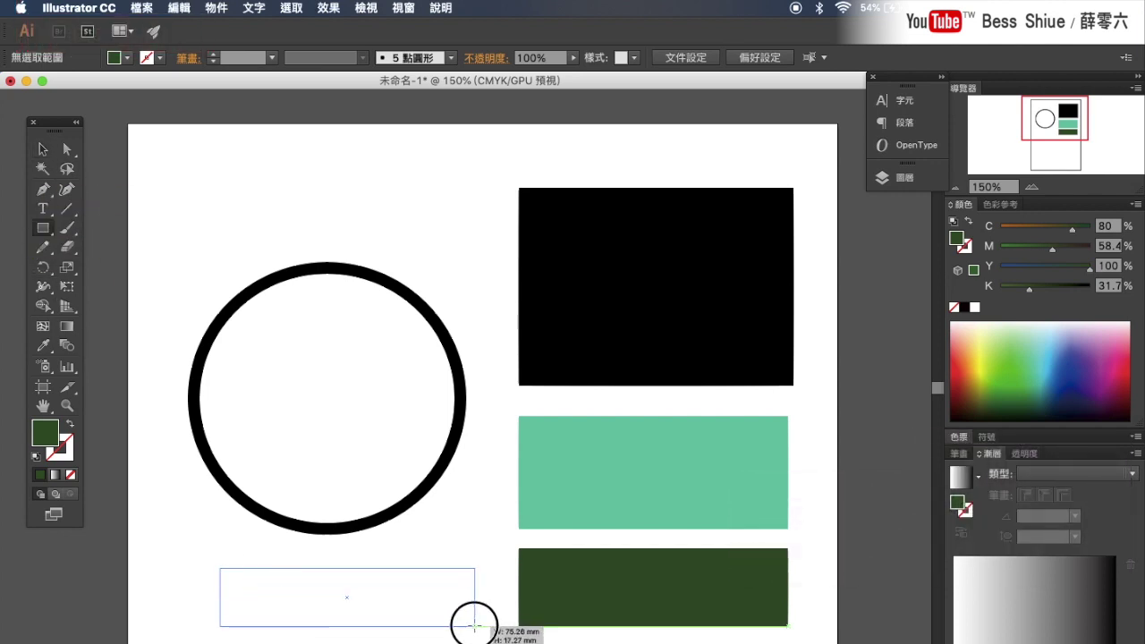
pyautogui.moveTo(457, 619); pyautogui.dragTo(475, 626)
pyautogui.click(1050, 350)
pyautogui.click(1129, 356)
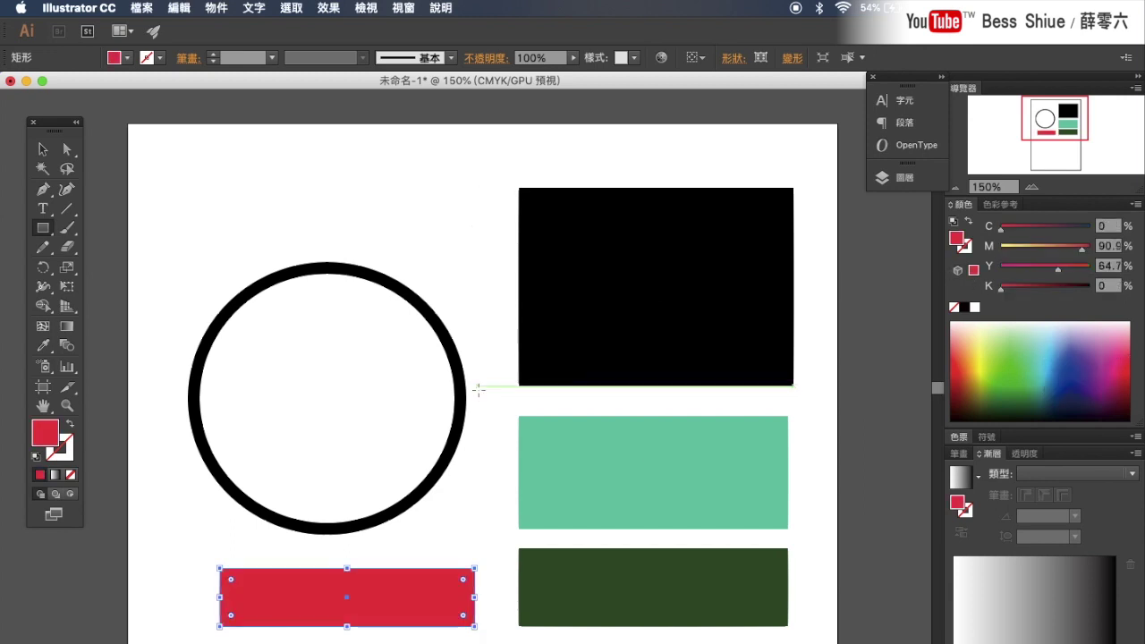
# Step: Open the Rectangle size dialog several times and cancel it without changes
pyautogui.click(546, 336)
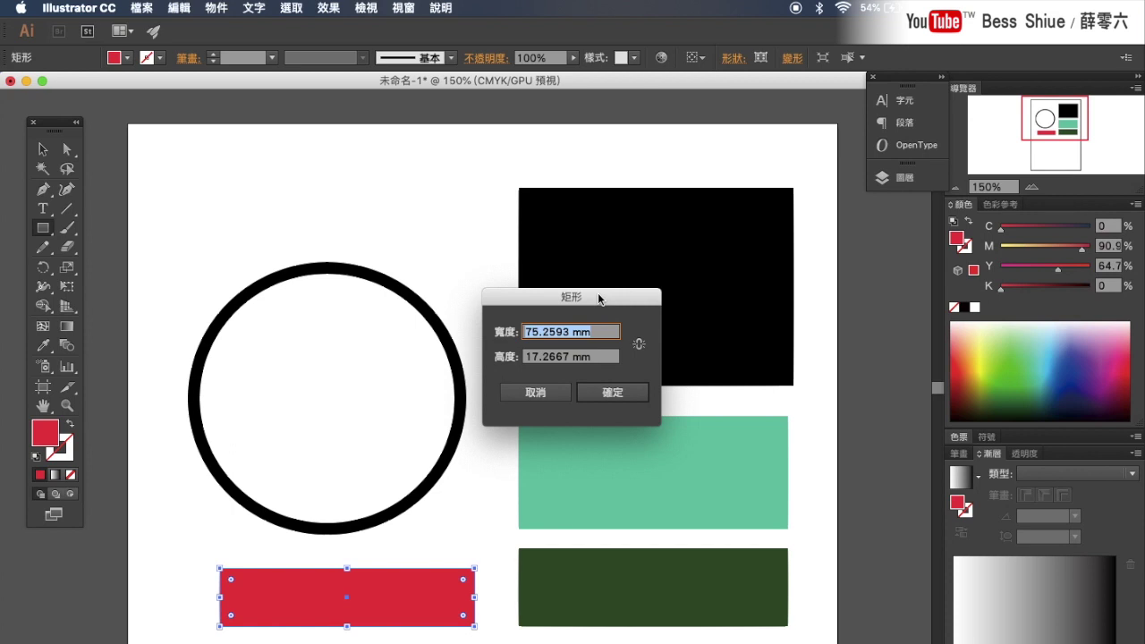
pyautogui.click(531, 398)
pyautogui.click(487, 481)
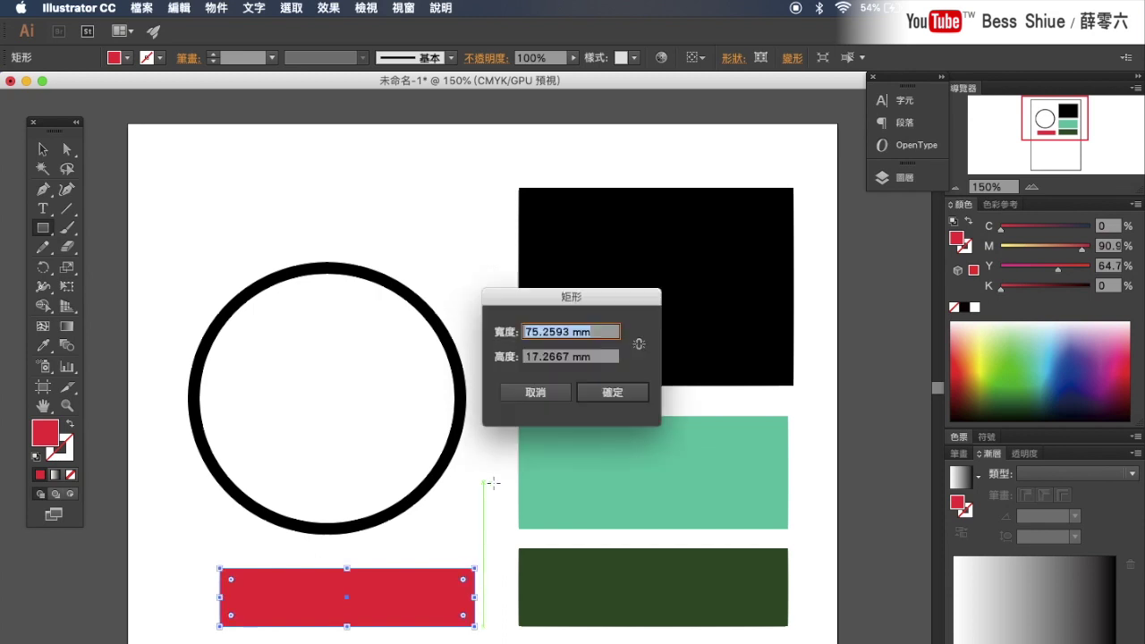
pyautogui.click(534, 393)
pyautogui.click(590, 531)
pyautogui.click(534, 396)
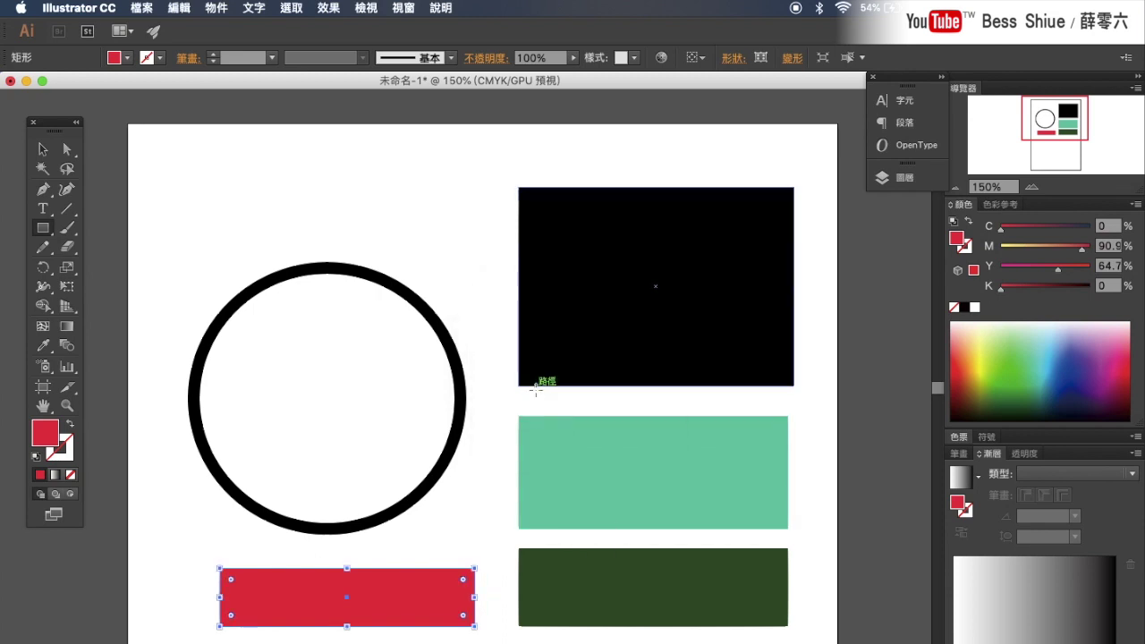
pyautogui.click(483, 253)
pyautogui.click(538, 396)
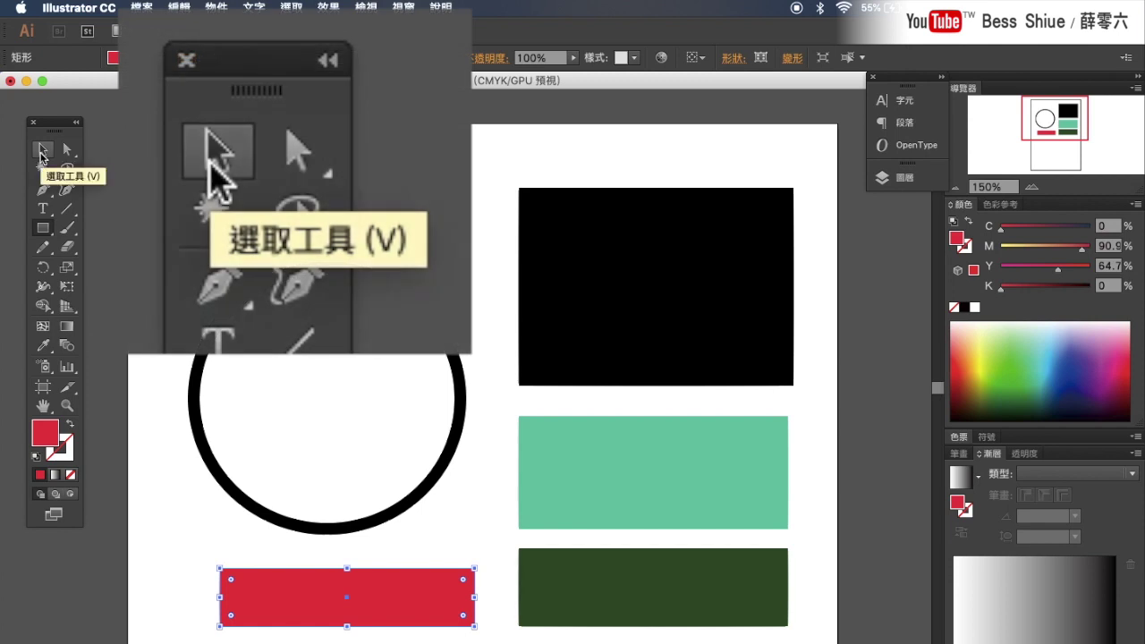
# Step: Nudge the red rectangle slightly left and realign the light green rectangle under the black one
pyautogui.click(40, 154)
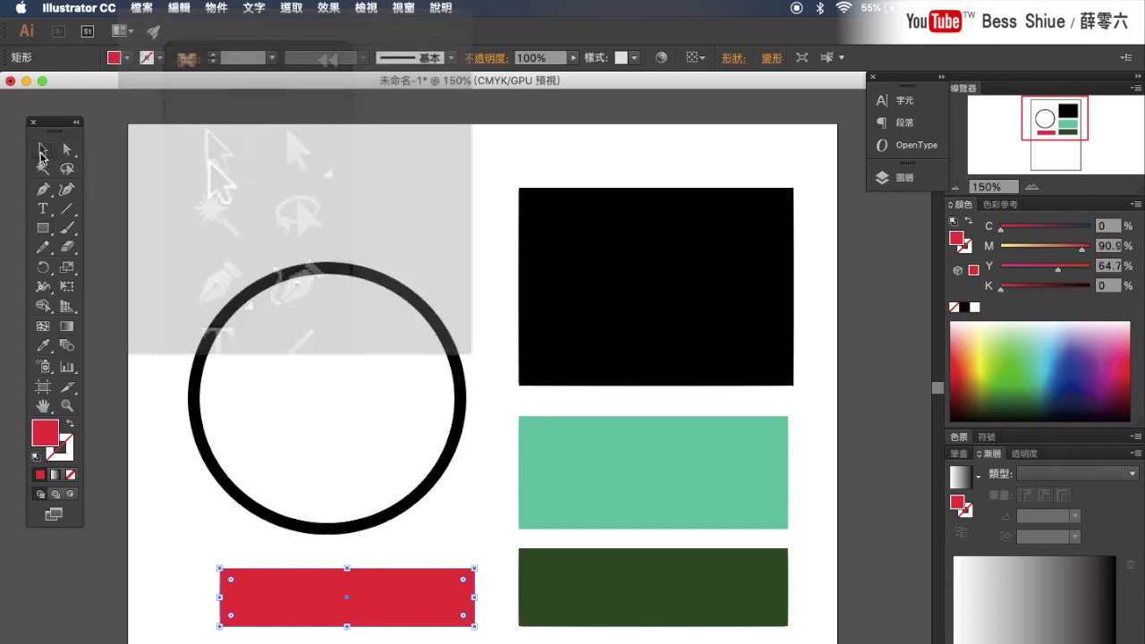
pyautogui.click(544, 301)
pyautogui.click(536, 503)
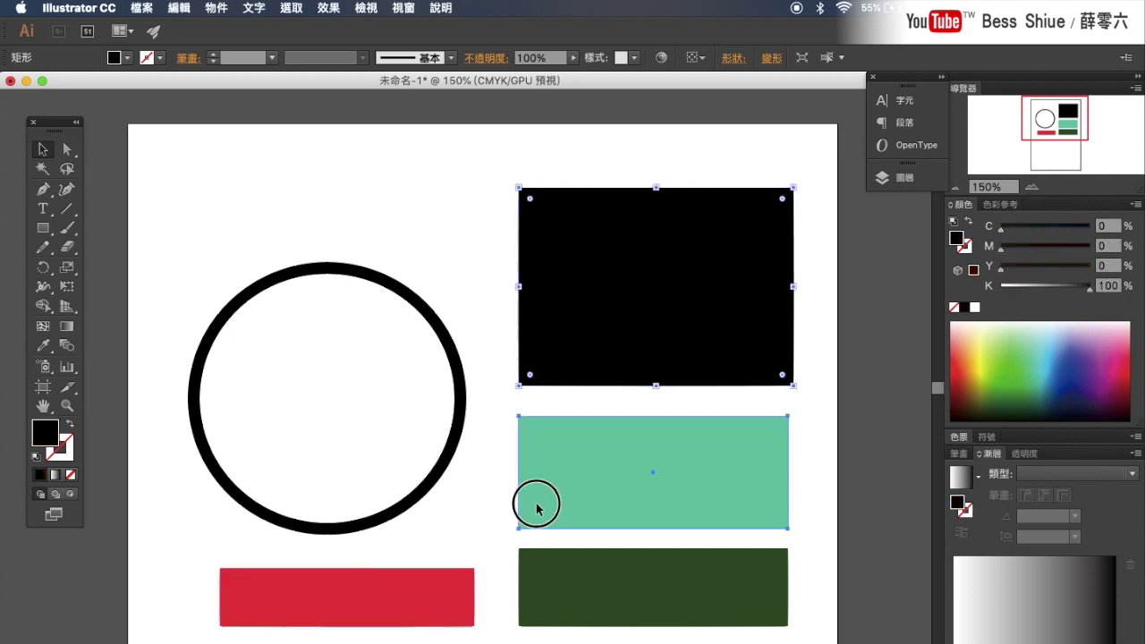
pyautogui.click(425, 580)
pyautogui.moveTo(426, 586)
pyautogui.mouseDown()
pyautogui.moveTo(348, 585)
pyautogui.moveTo(410, 586)
pyautogui.mouseUp()
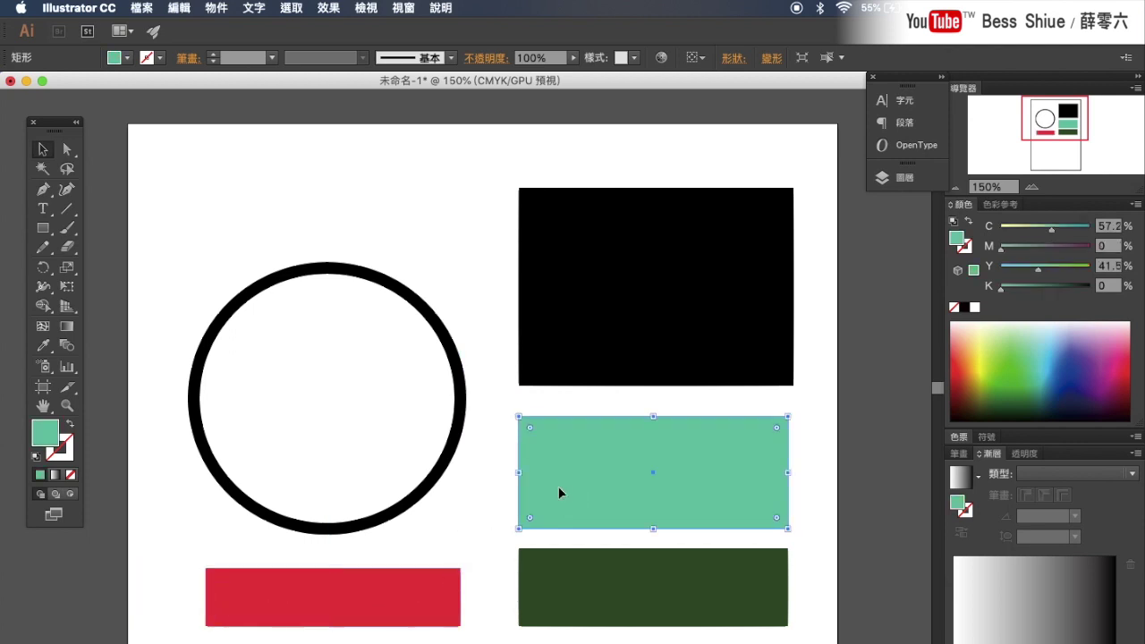
pyautogui.moveTo(558, 486)
pyautogui.mouseDown()
pyautogui.moveTo(610, 490)
pyautogui.moveTo(525, 488)
pyautogui.mouseUp()
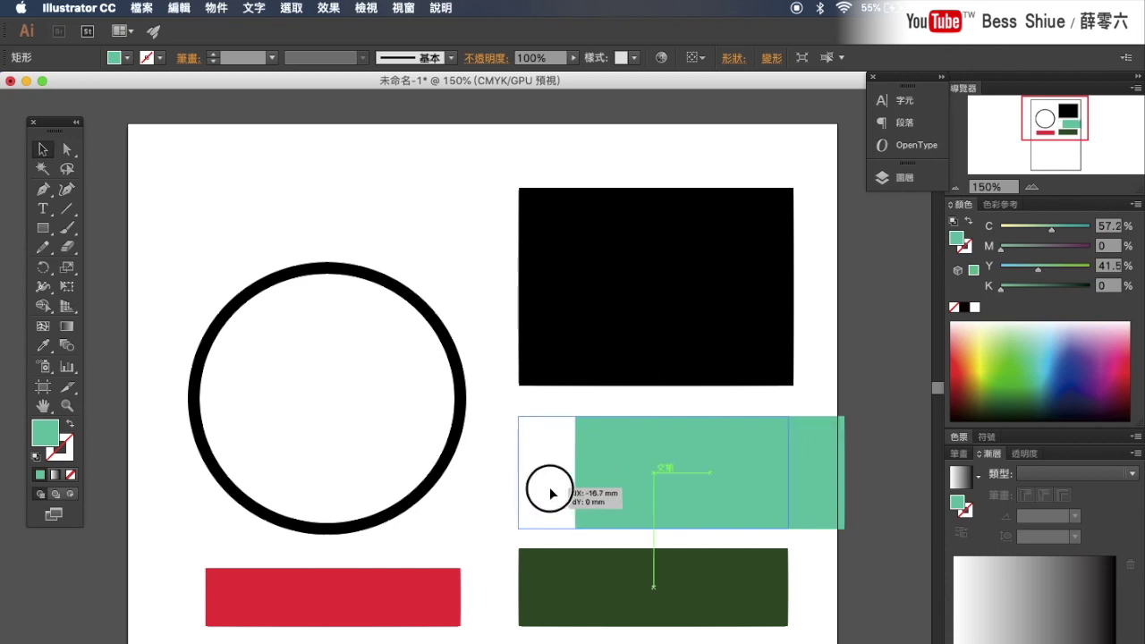
pyautogui.click(480, 500)
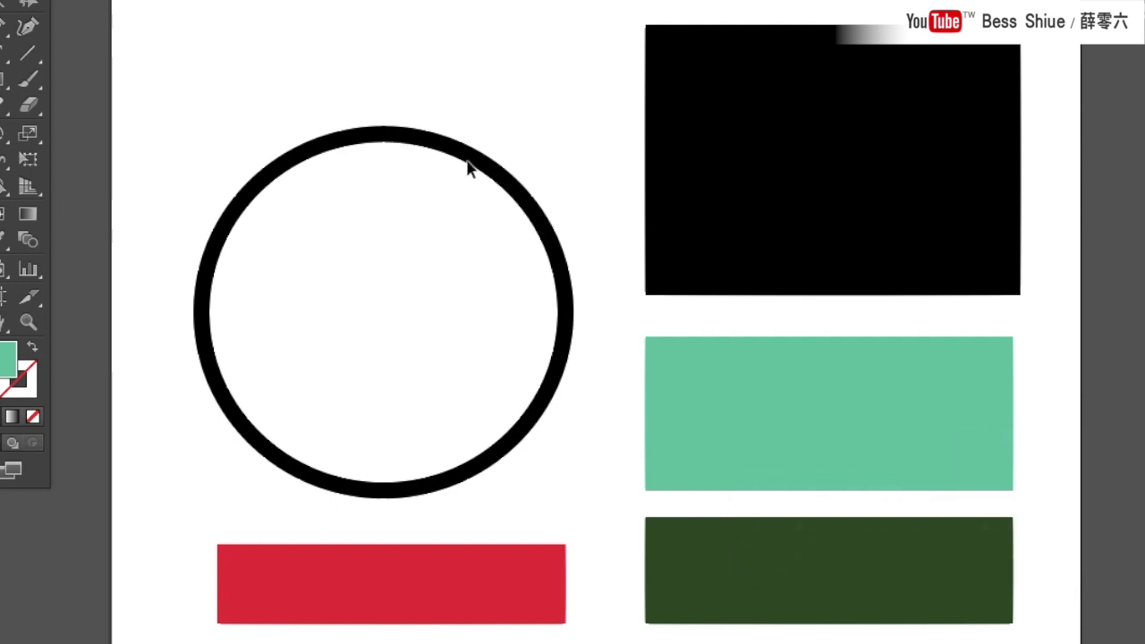
pyautogui.click(458, 188)
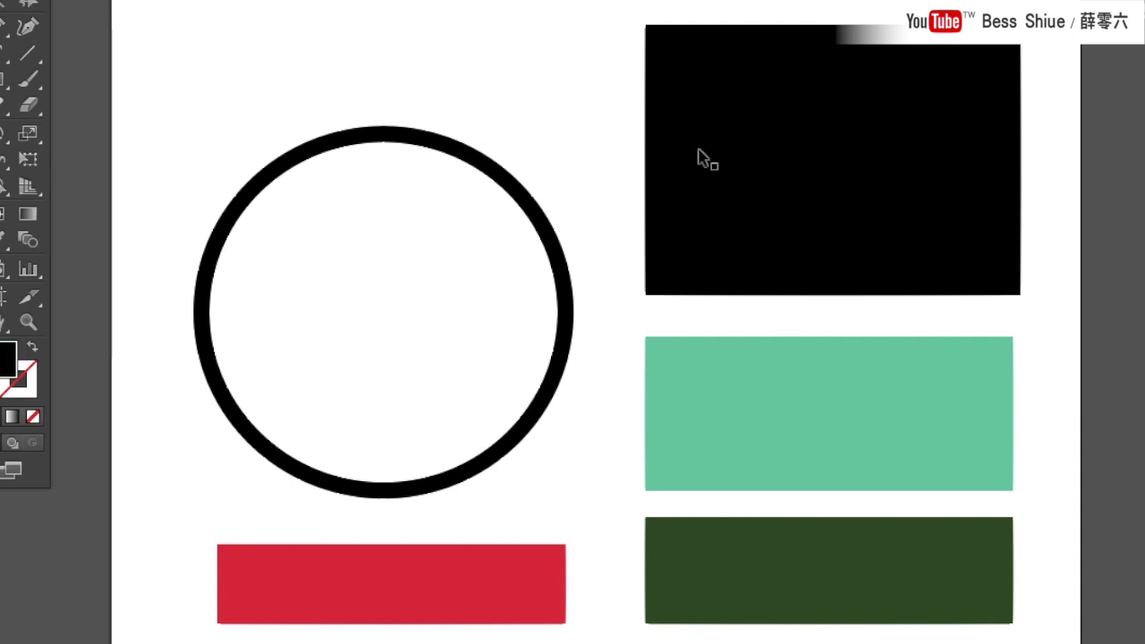
pyautogui.click(762, 177)
pyautogui.click(692, 376)
pyautogui.click(664, 524)
pyautogui.click(511, 587)
pyautogui.click(391, 215)
pyautogui.click(462, 235)
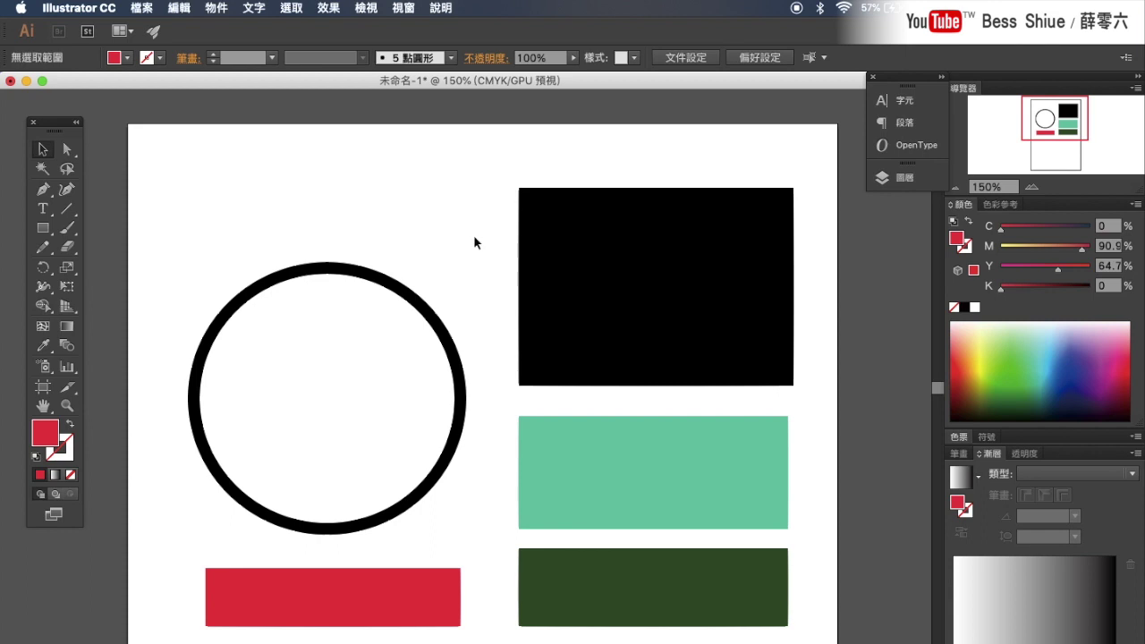
pyautogui.click(564, 234)
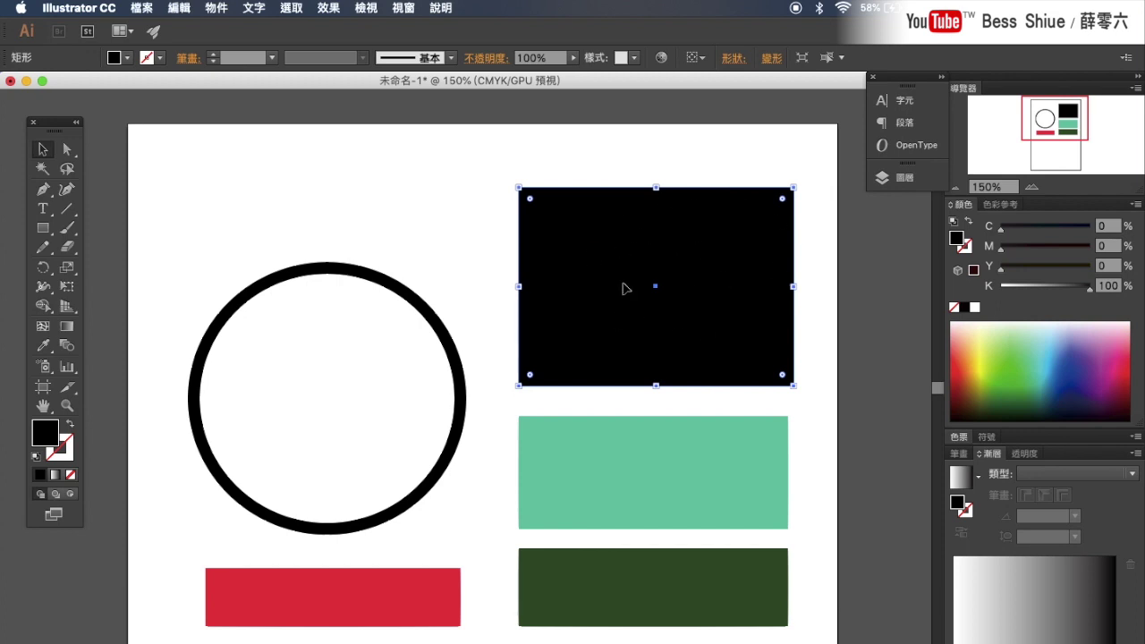
pyautogui.click(362, 354)
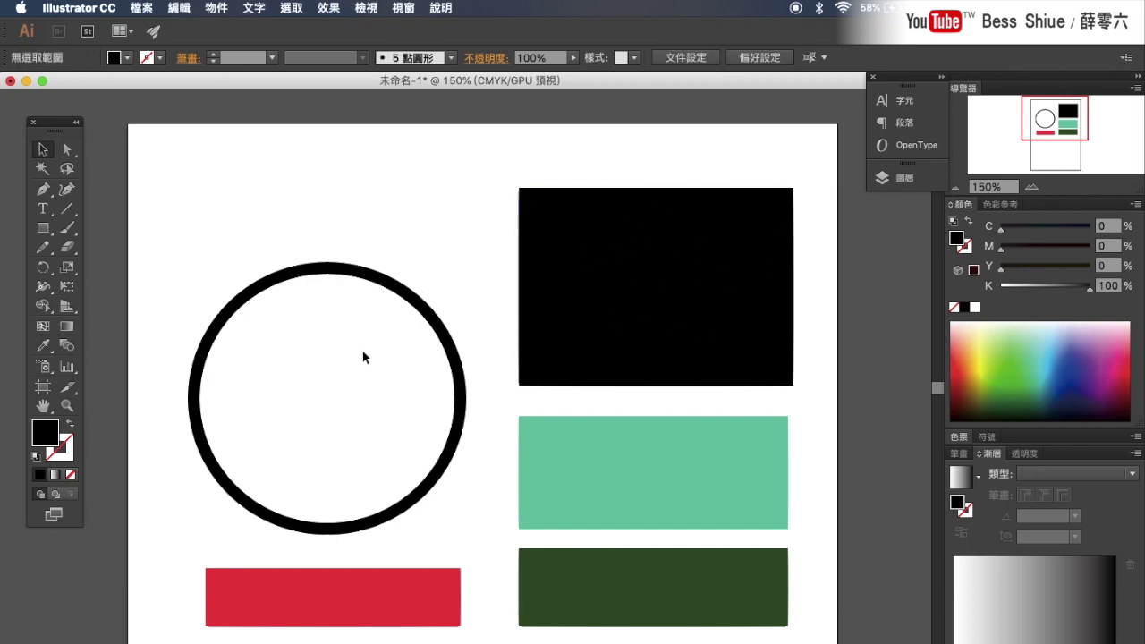
pyautogui.click(435, 444)
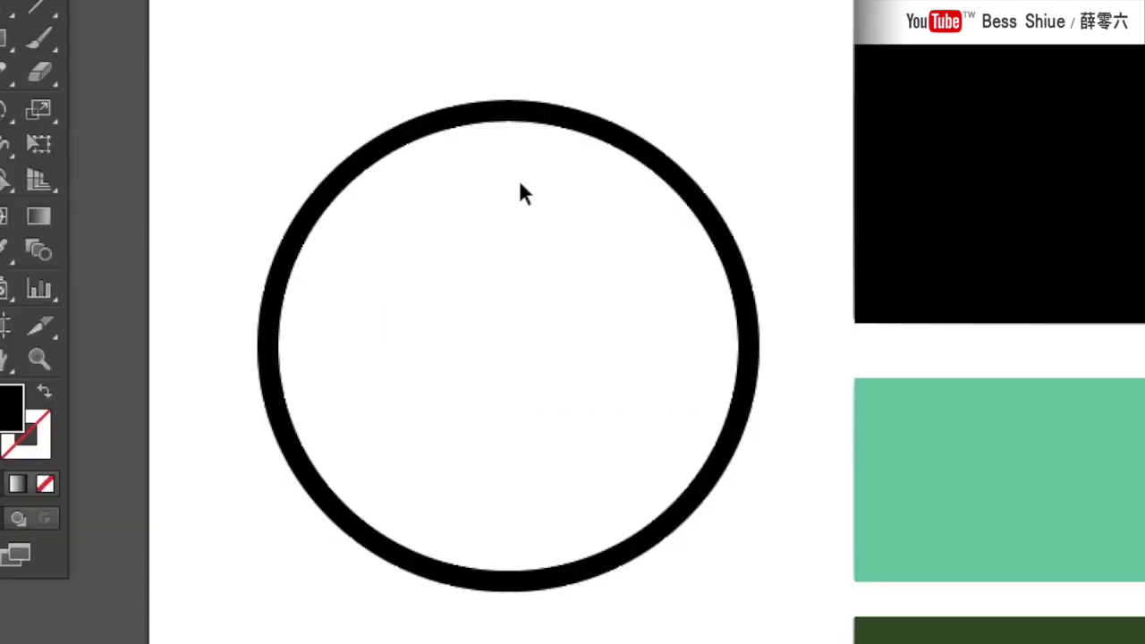
pyautogui.click(528, 114)
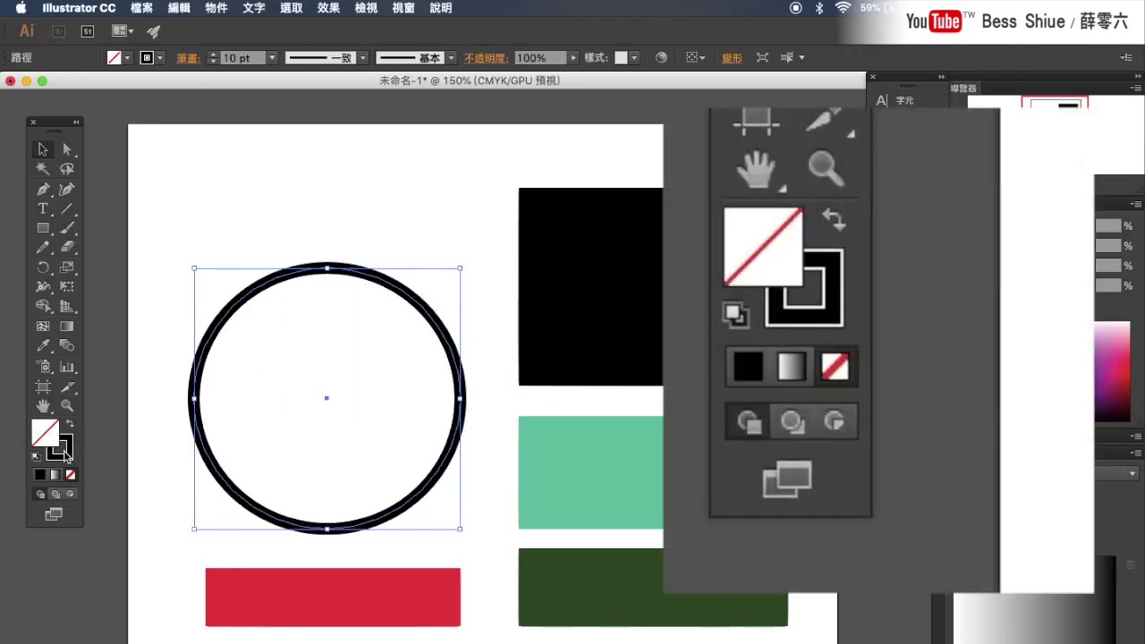
pyautogui.click(64, 451)
pyautogui.click(43, 434)
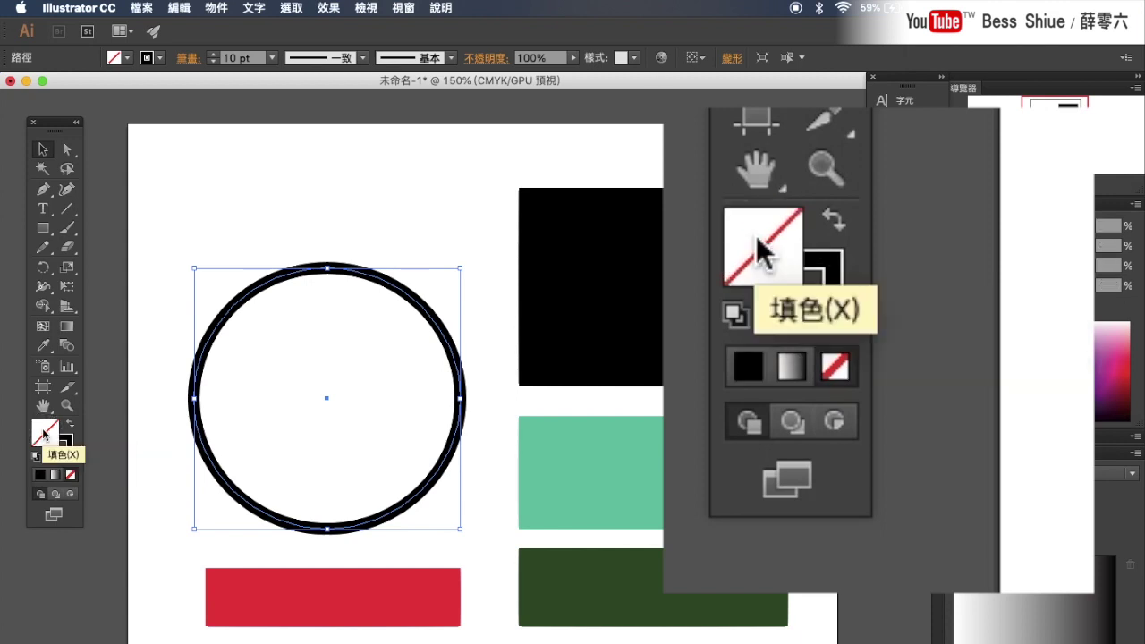
pyautogui.press('x')
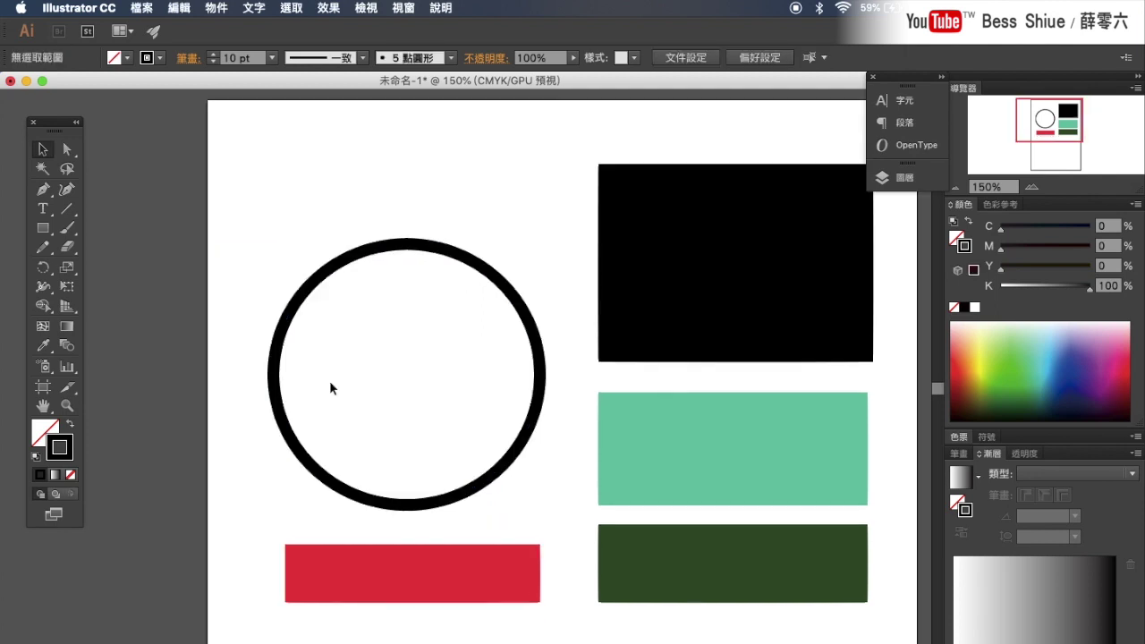
# Step: Draw two tall outlined rectangles left of the artboard and fill the right one cyan
pyautogui.hscroll(-10, 329, 387)
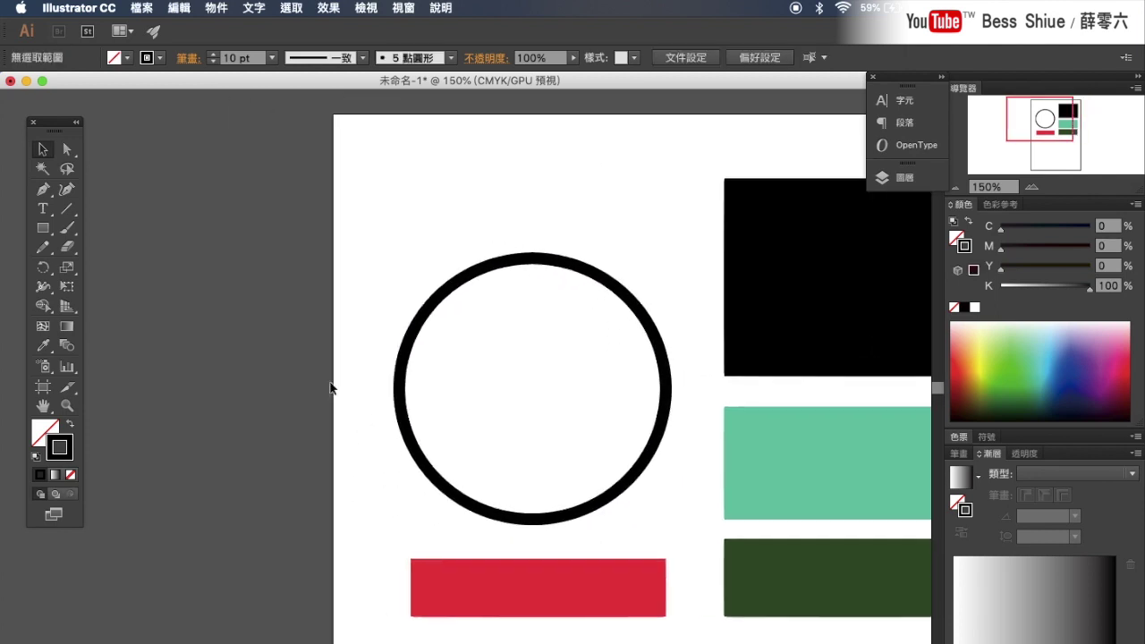
pyautogui.press('m')
pyautogui.moveTo(104, 254); pyautogui.dragTo(222, 406)
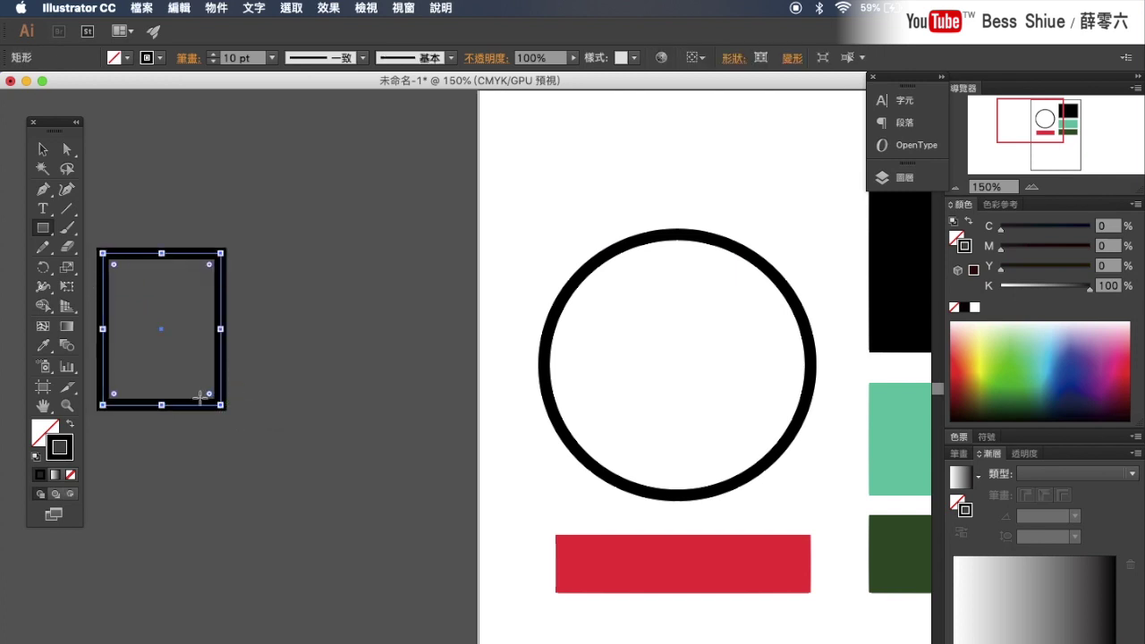
pyautogui.moveTo(247, 251); pyautogui.dragTo(363, 405)
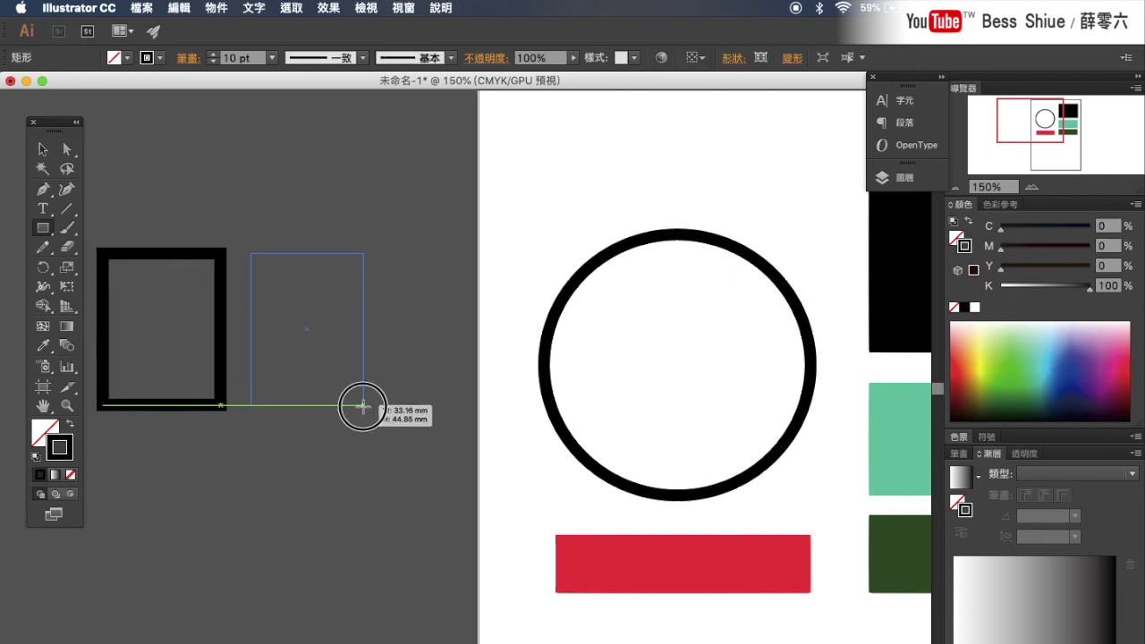
pyautogui.click(47, 424)
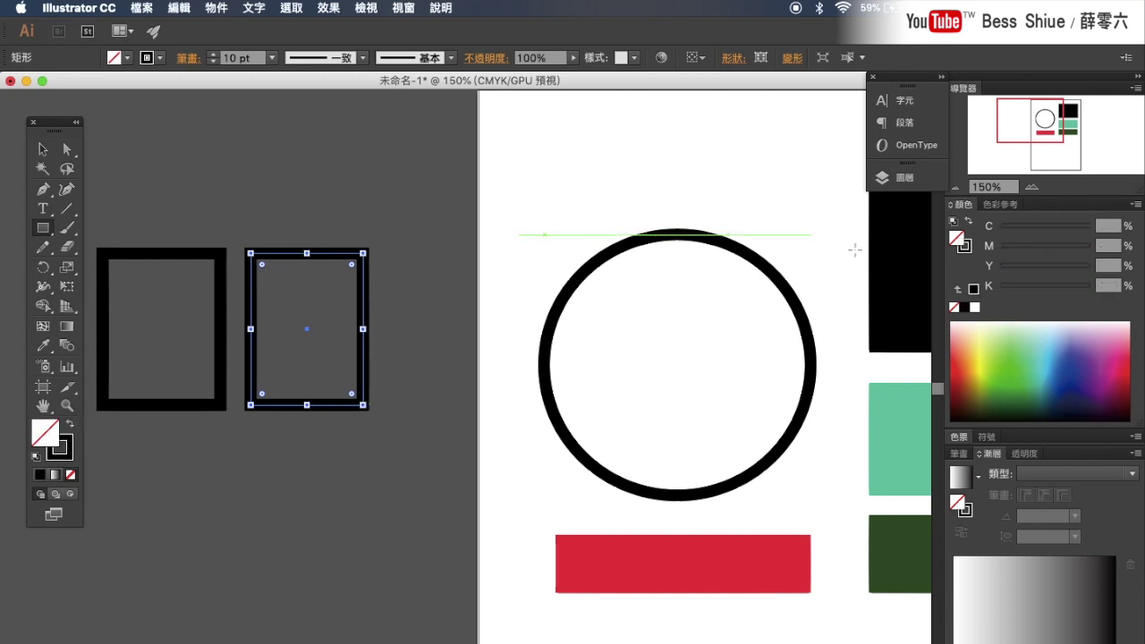
pyautogui.click(1006, 324)
pyautogui.press('v')
pyautogui.keyDown('shift'); pyautogui.click(220, 354); pyautogui.keyUp('shift')
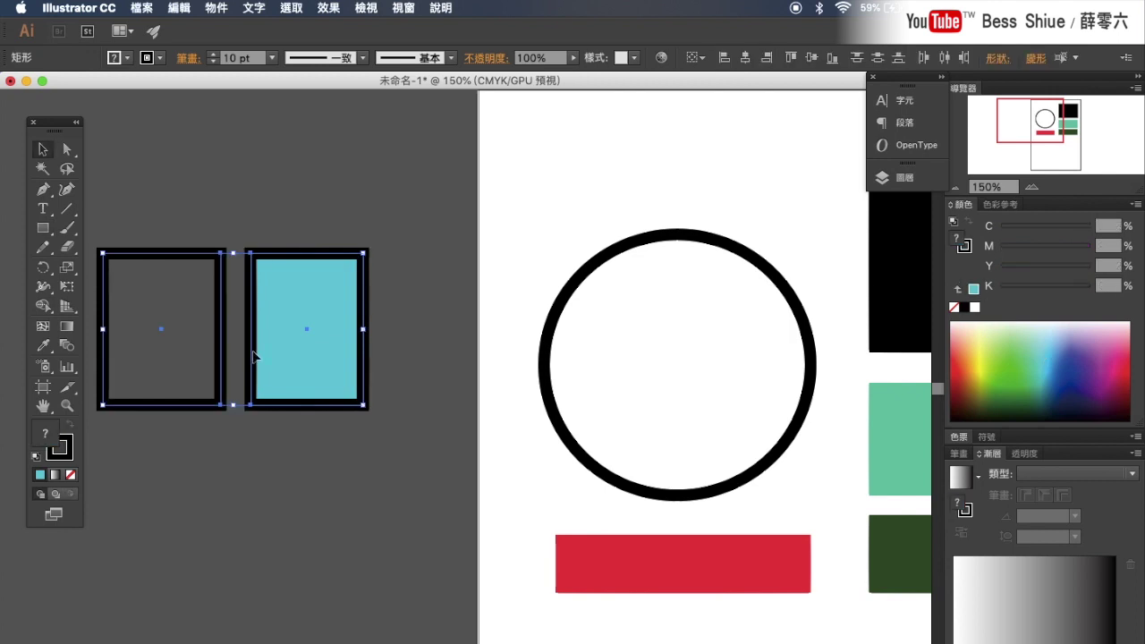
# Step: Move both rectangles about 32 mm left to the artboard's edge and select the cyan one
pyautogui.moveTo(223, 365)
pyautogui.mouseDown()
pyautogui.moveTo(376, 267)
pyautogui.moveTo(509, 266)
pyautogui.mouseUp()
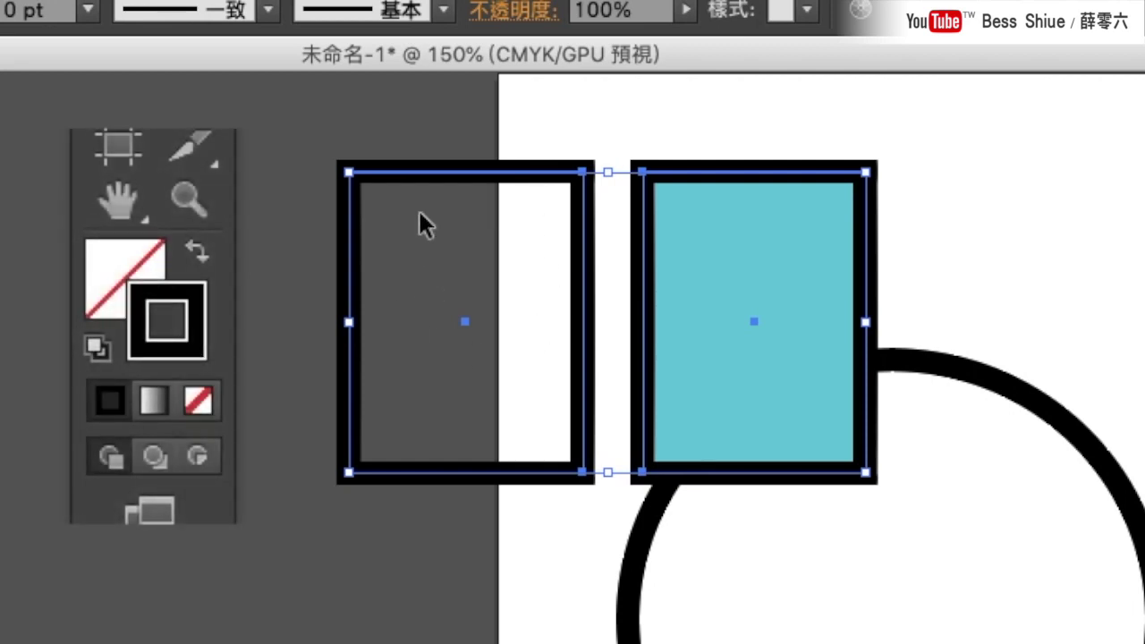
pyautogui.click(129, 269)
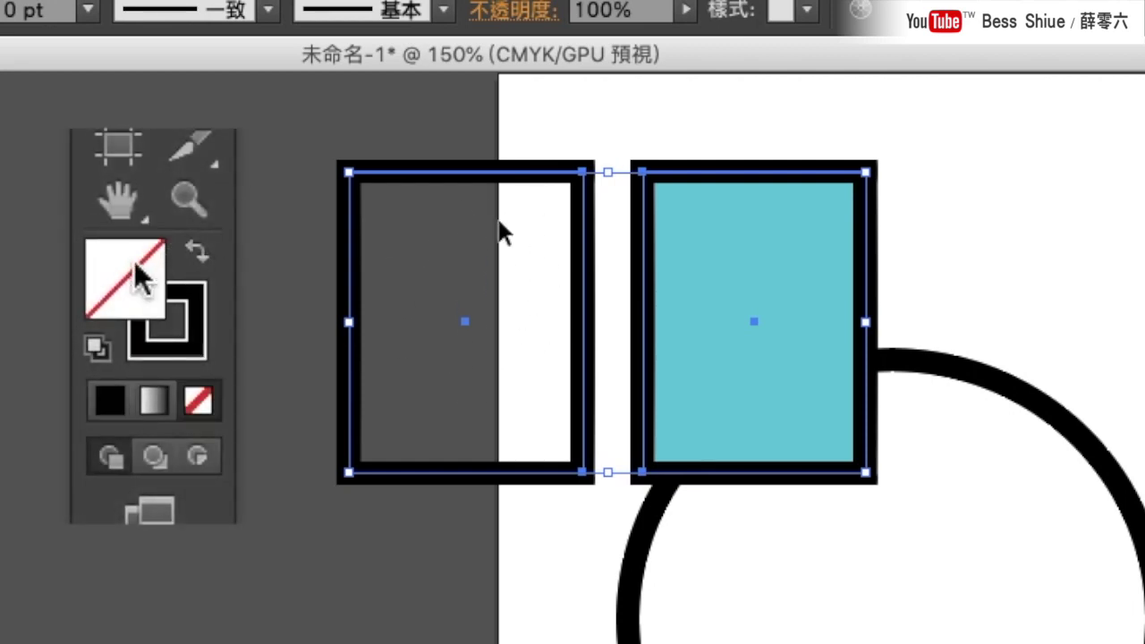
pyautogui.moveTo(577, 269); pyautogui.dragTo(333, 256)
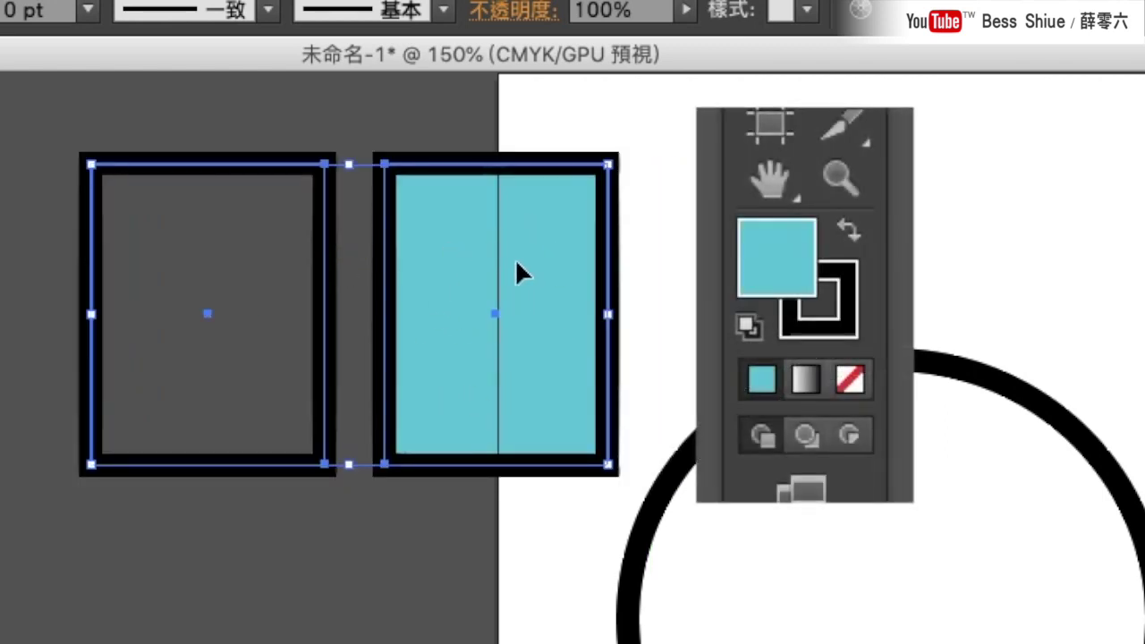
pyautogui.click(669, 190)
pyautogui.click(523, 238)
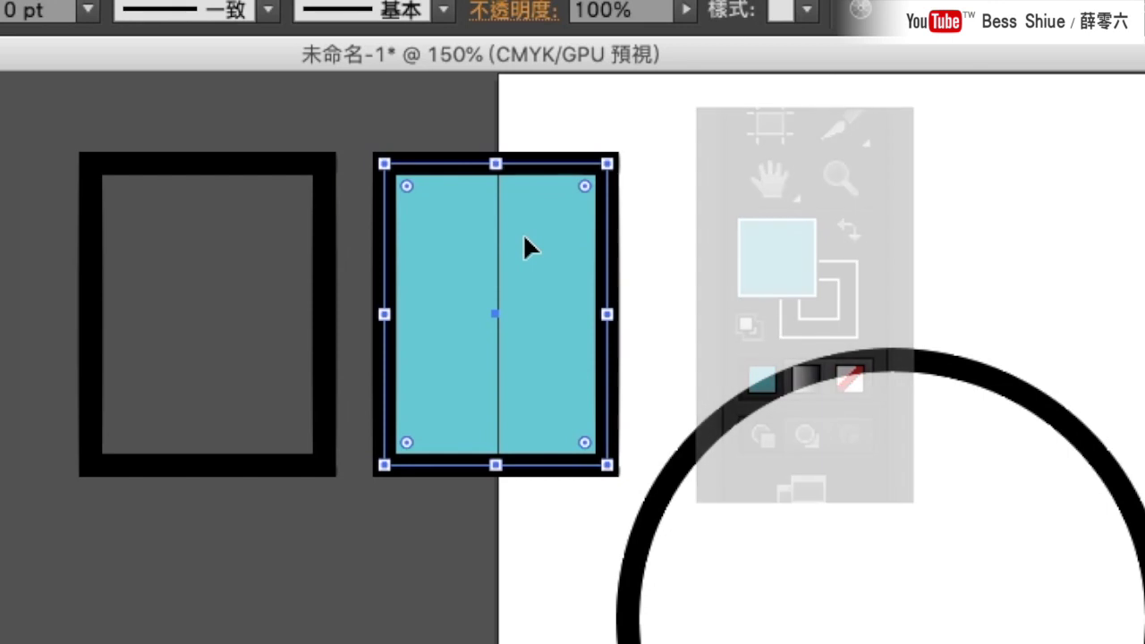
pyautogui.click(680, 224)
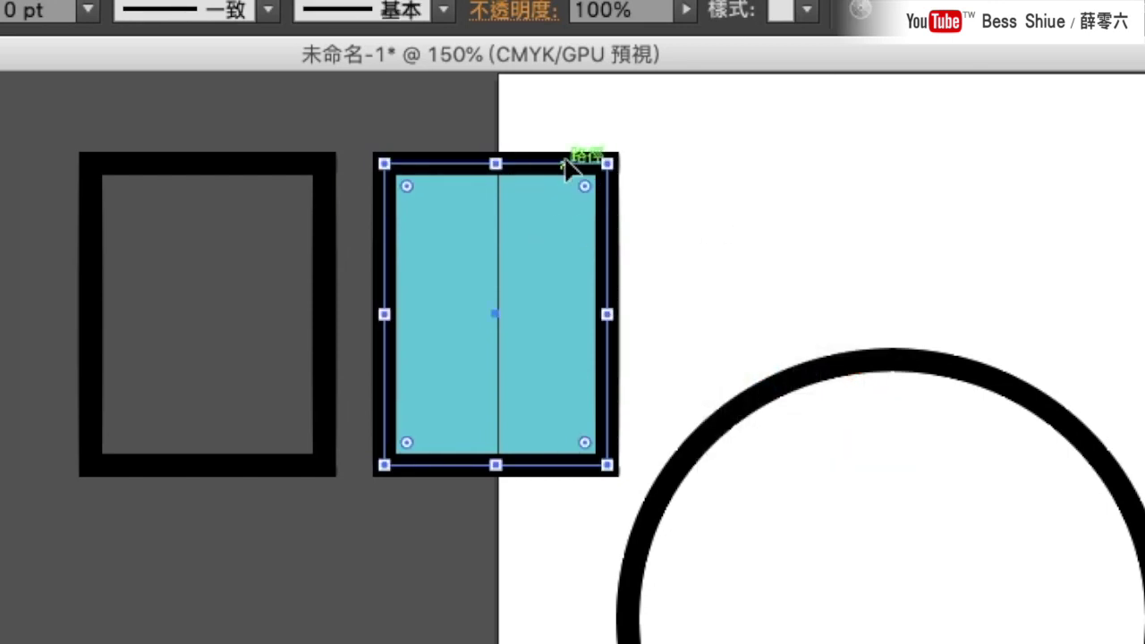
pyautogui.click(496, 297)
# Step: Select the left outlined rectangle by its stroke to remove the outlined rectangles
pyautogui.click(205, 269)
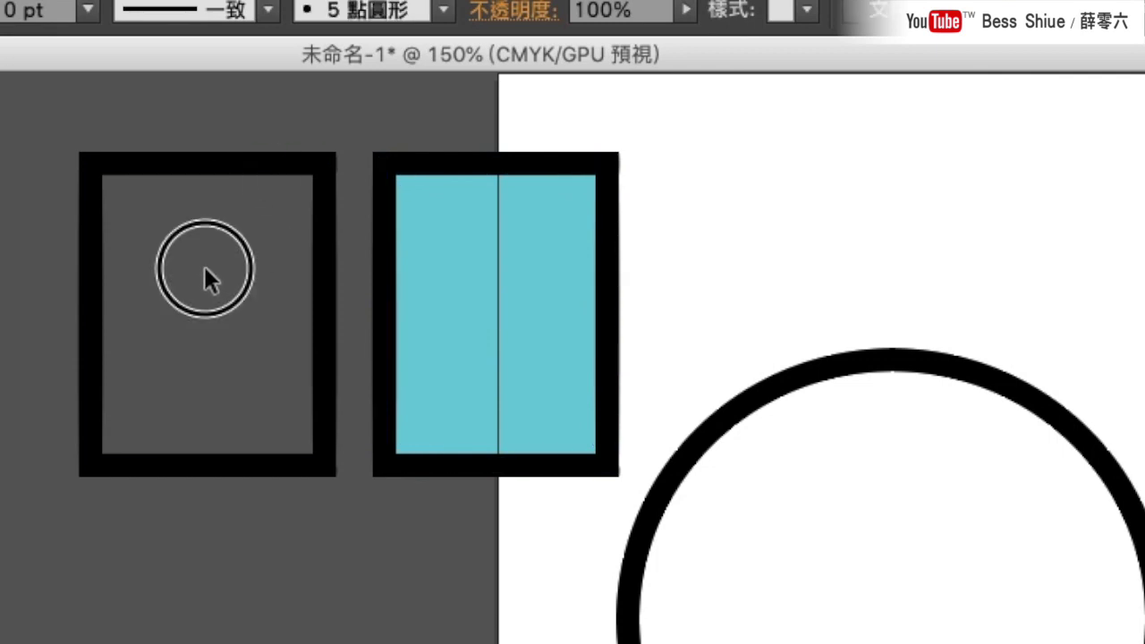
pyautogui.click(205, 268)
pyautogui.click(205, 268)
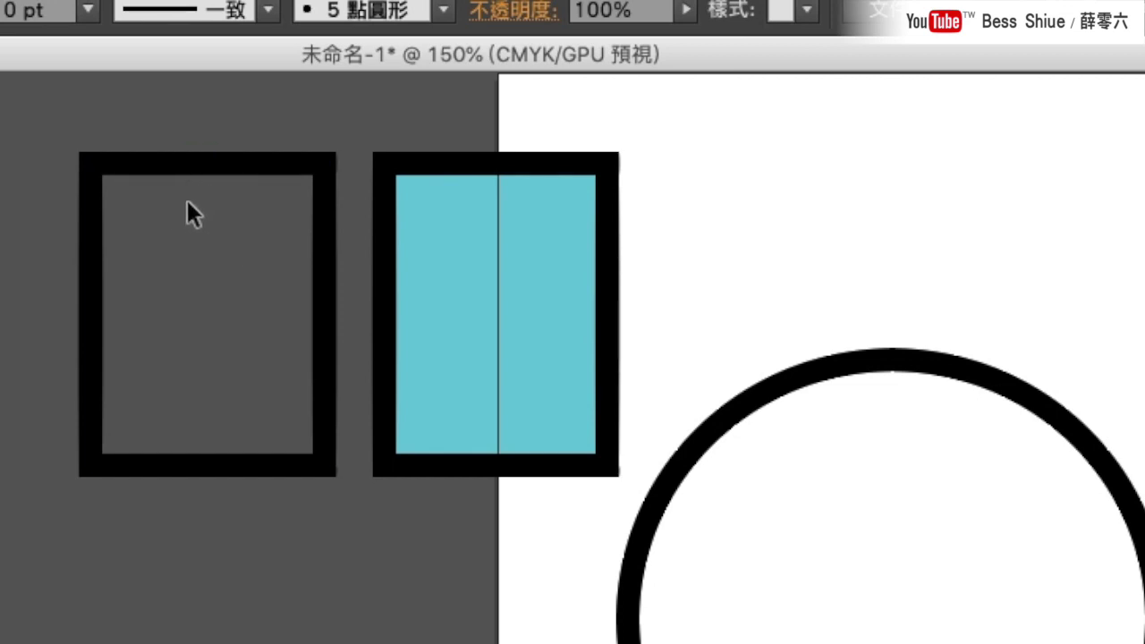
pyautogui.click(181, 164)
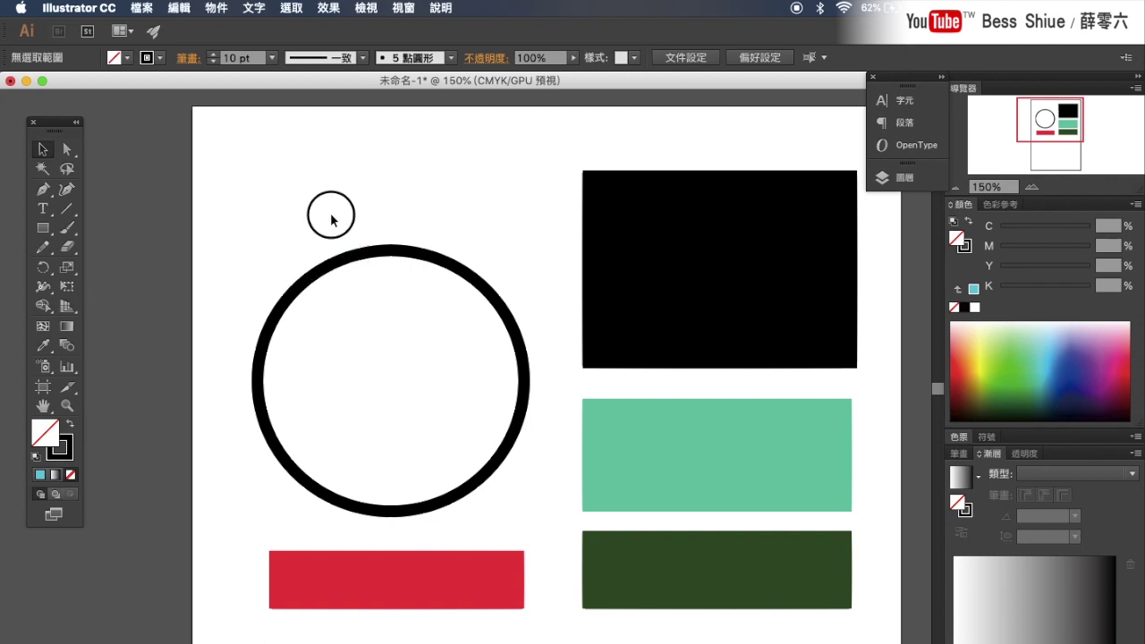
# Step: Unlock 圖層 1 in the Layers panel and test selecting the big circle
pyautogui.click(904, 177)
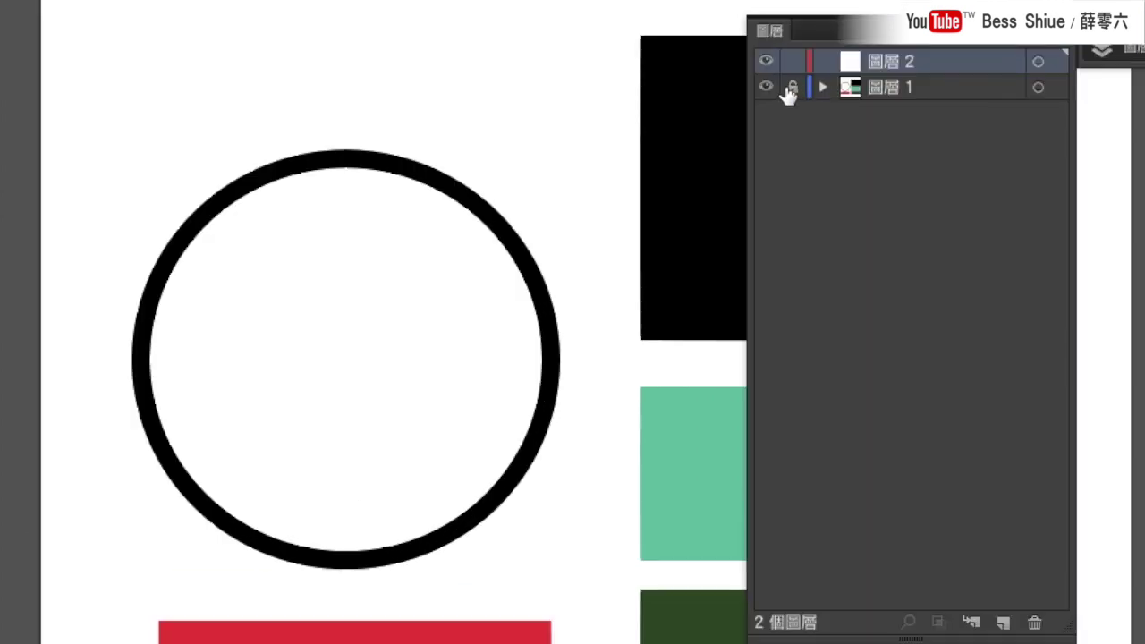
pyautogui.click(681, 205)
pyautogui.click(394, 166)
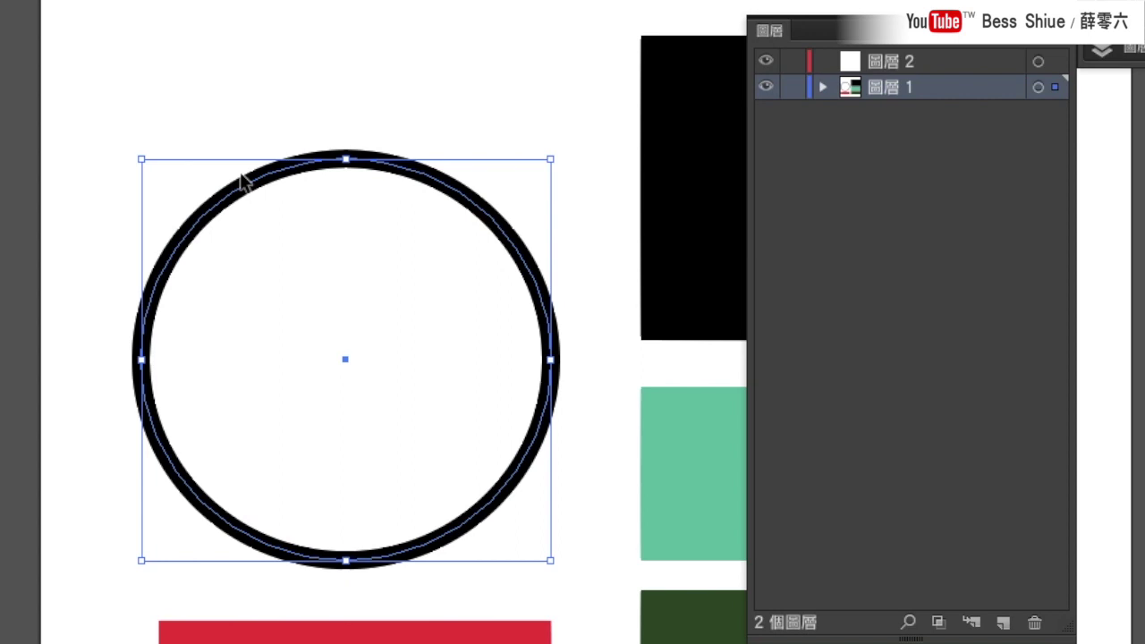
pyautogui.click(452, 187)
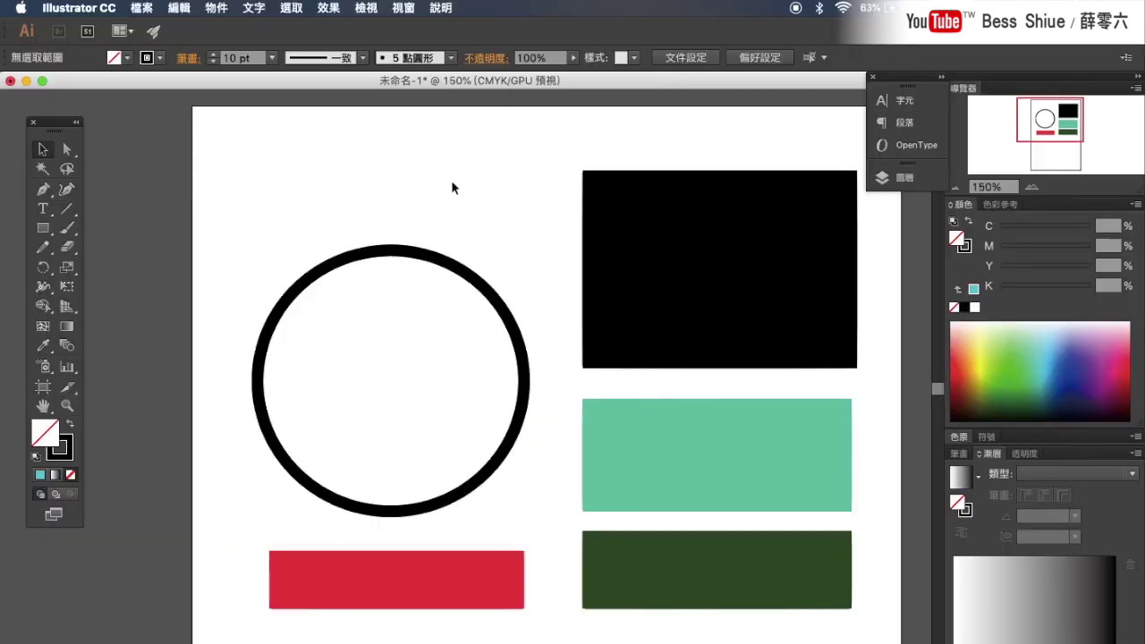
# Step: After box-selection fails, apply Object > Unlock All (全部解除鎖定) to free the circle
pyautogui.click(899, 176)
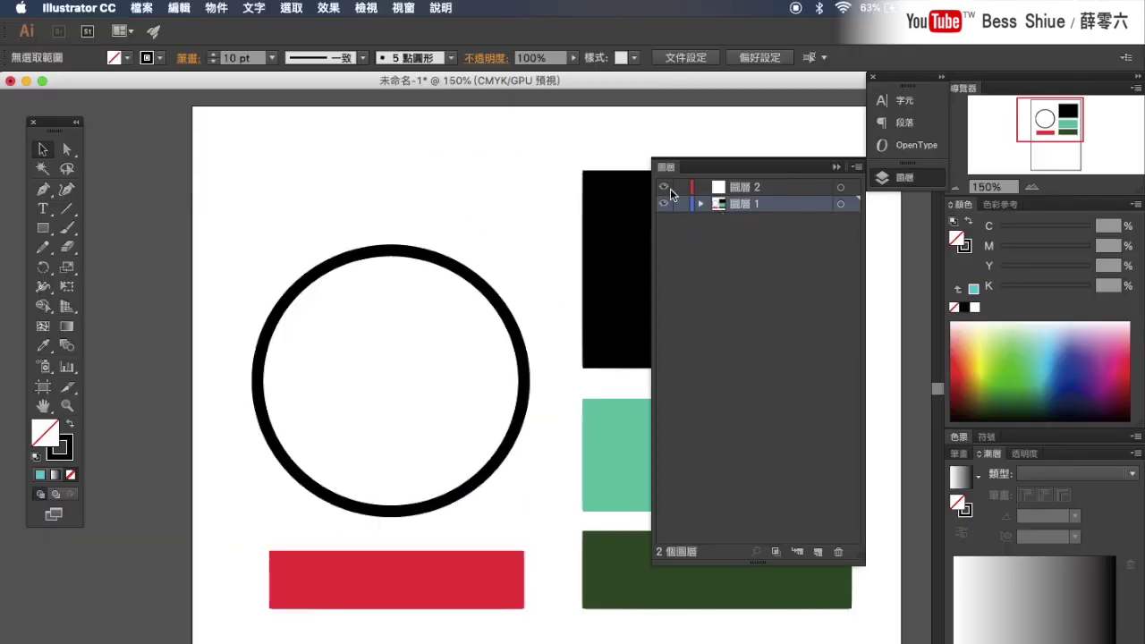
pyautogui.moveTo(425, 194); pyautogui.dragTo(396, 299)
pyautogui.moveTo(412, 218); pyautogui.dragTo(385, 304)
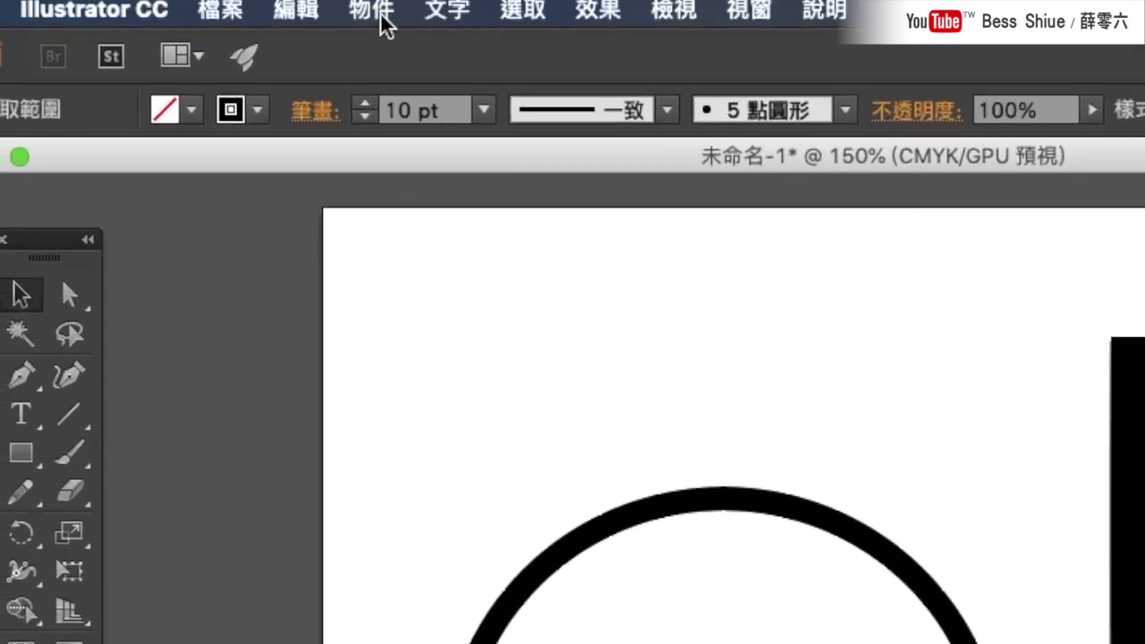
pyautogui.click(380, 16)
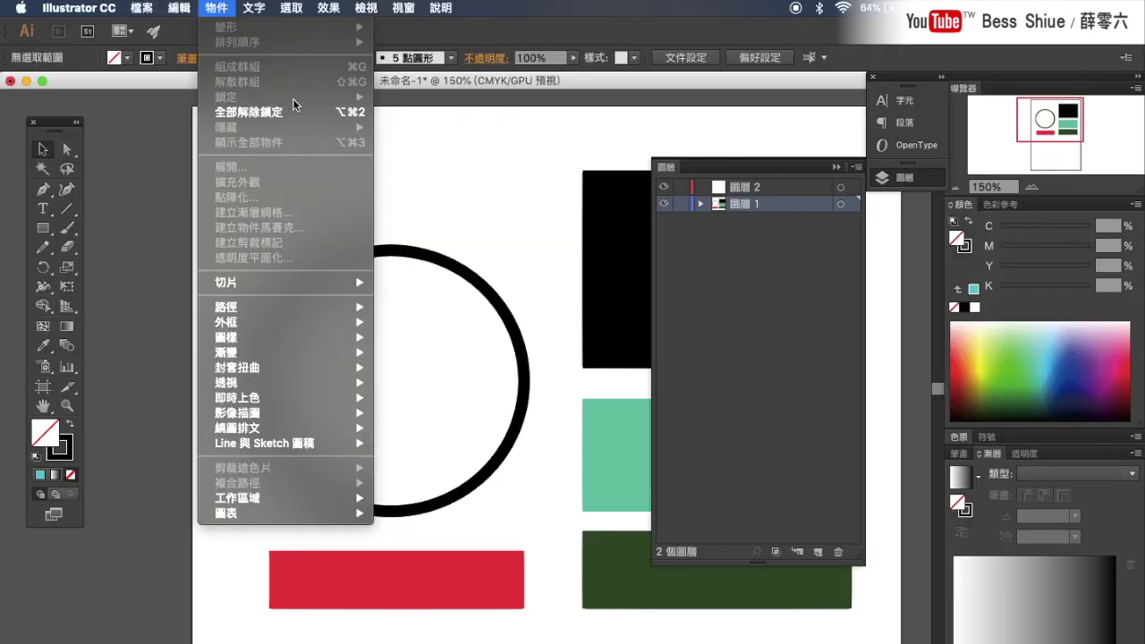
pyautogui.click(293, 112)
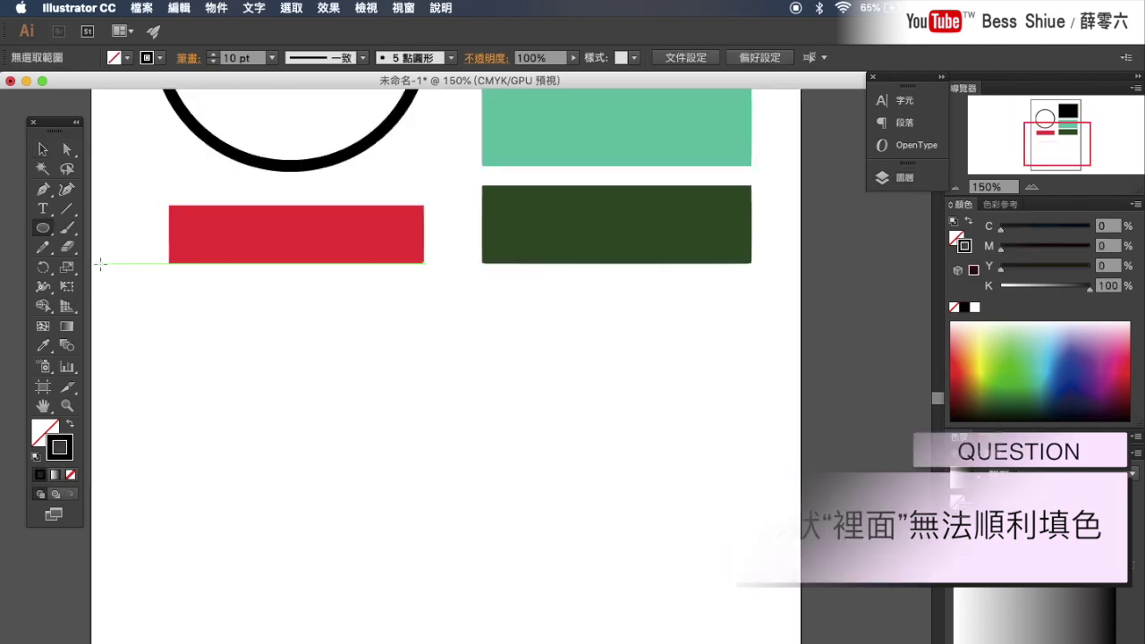
# Step: Draw a circle below the red bar and try outline colours until its 10 pt stroke is teal
pyautogui.moveTo(225, 391); pyautogui.dragTo(435, 604)
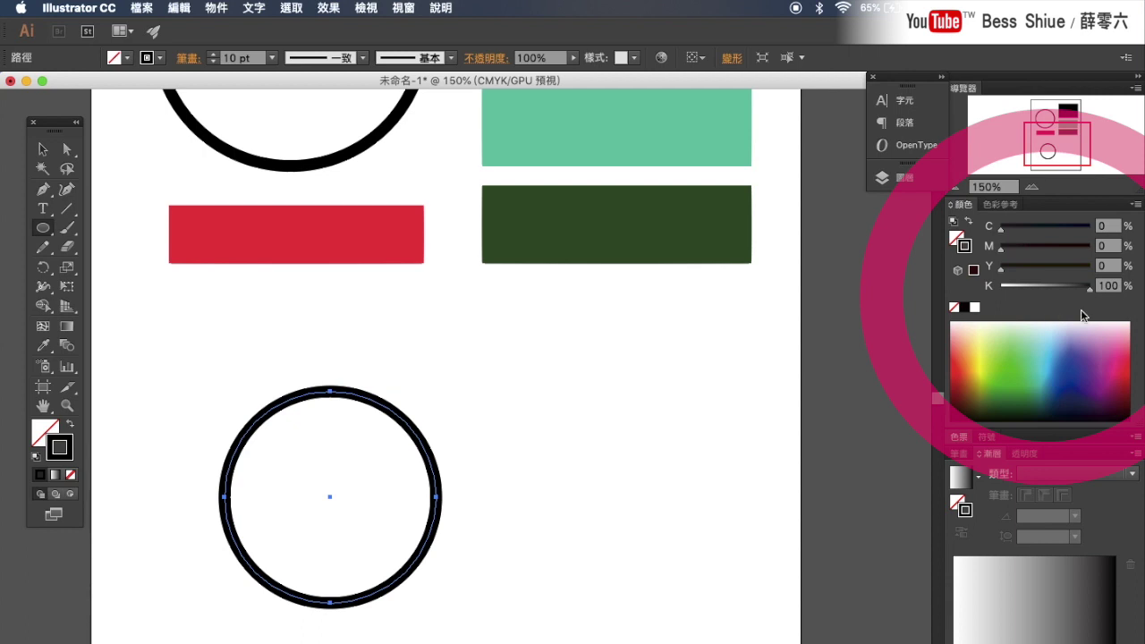
pyautogui.click(1058, 324)
pyautogui.click(1026, 348)
pyautogui.click(978, 372)
pyautogui.click(1015, 383)
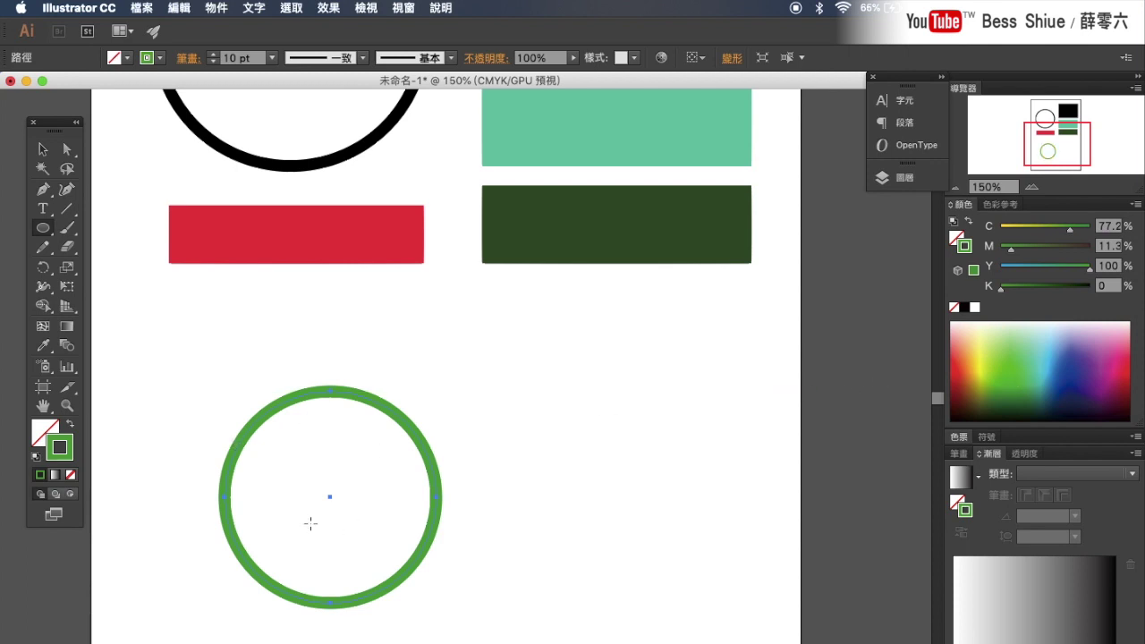
pyautogui.click(1024, 377)
pyautogui.click(989, 352)
pyautogui.click(1025, 378)
pyautogui.click(1082, 348)
pyautogui.click(1111, 334)
pyautogui.click(1030, 385)
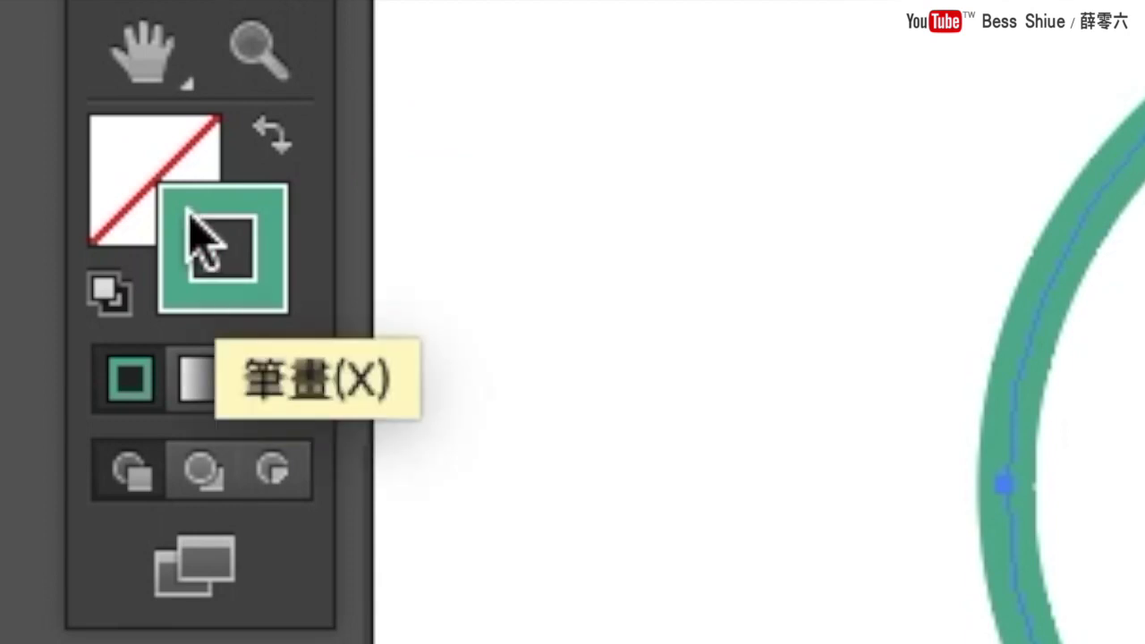
# Step: Float the Color panel and change the circle's outline to crimson
pyautogui.click(134, 175)
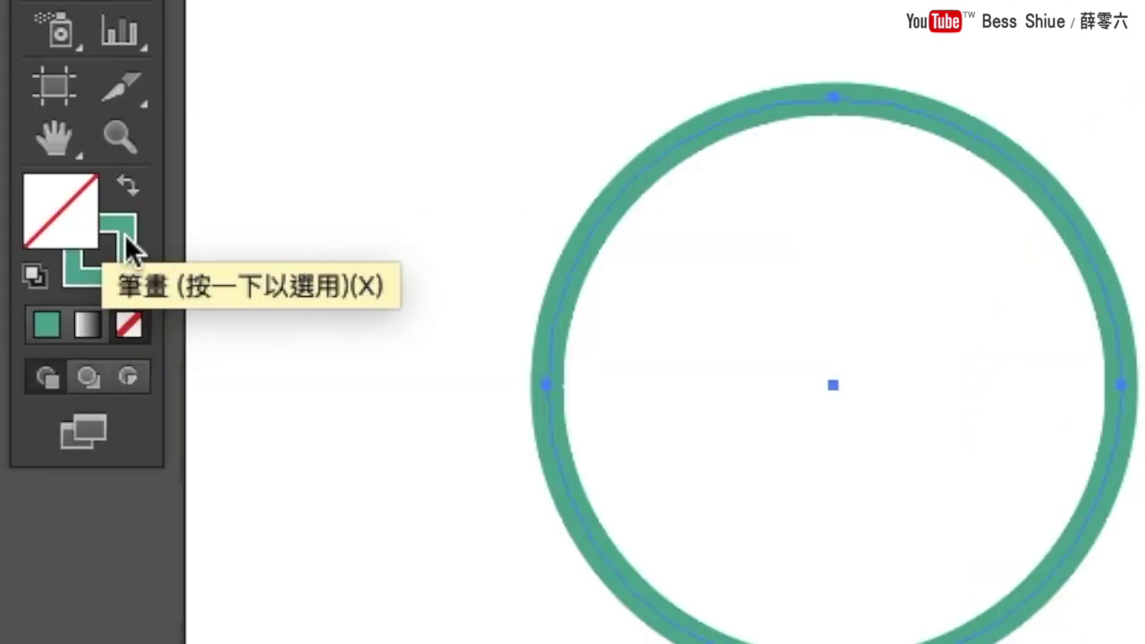
pyautogui.click(125, 229)
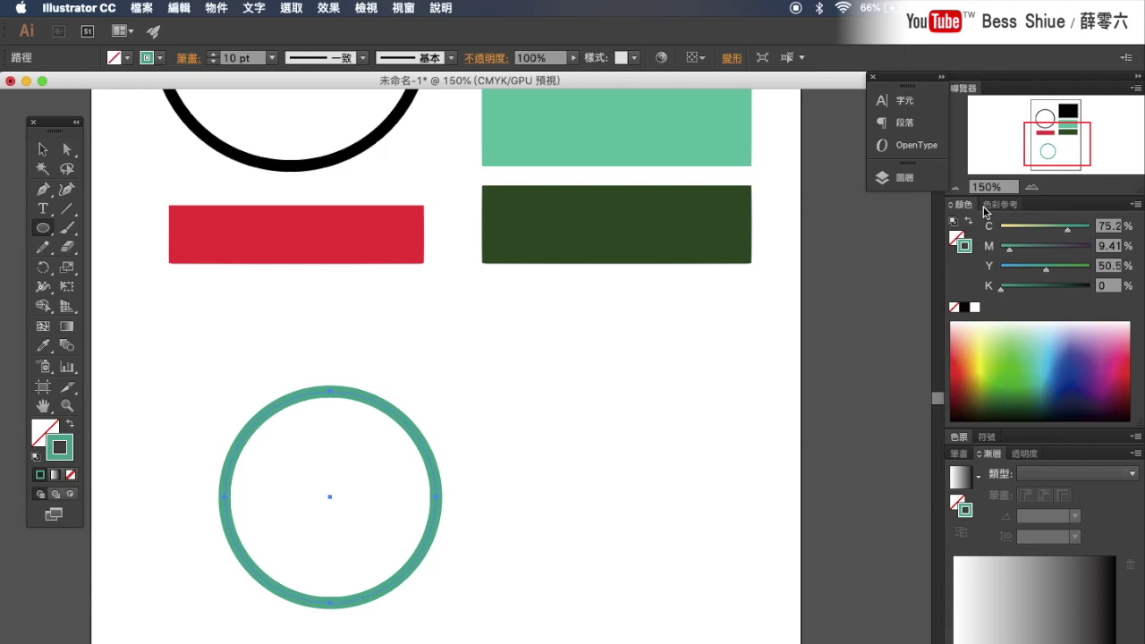
pyautogui.moveTo(984, 211); pyautogui.dragTo(513, 362)
pyautogui.click(535, 473)
pyautogui.click(584, 472)
pyautogui.click(630, 474)
pyautogui.click(652, 477)
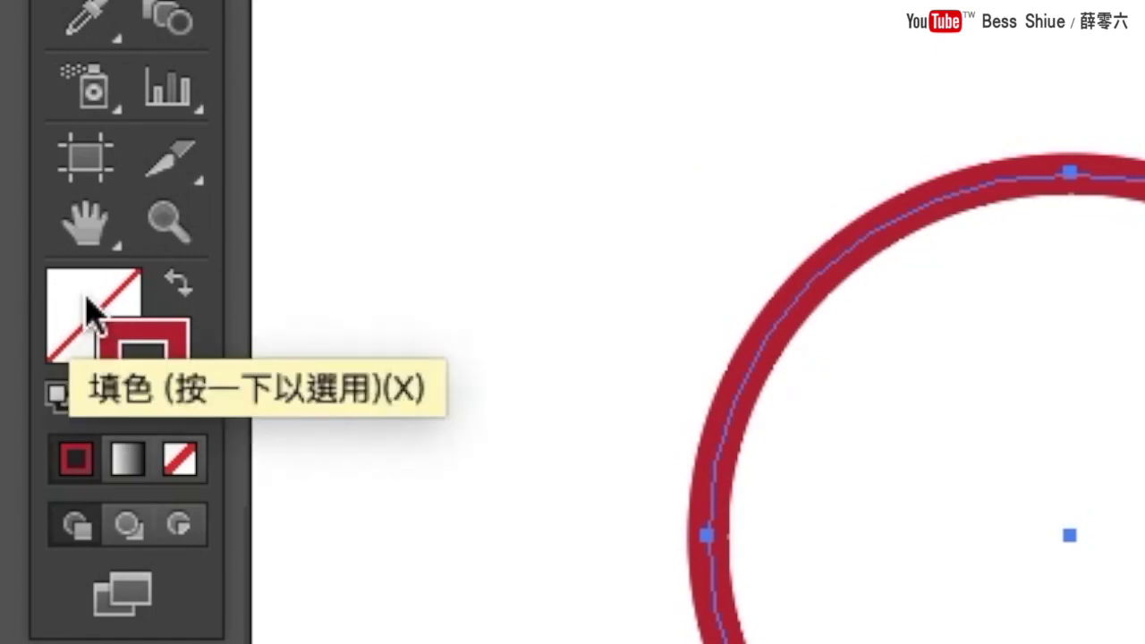
# Step: Try yellow and pink fills before settling on orange, then open the Window (視窗) menu
pyautogui.click(83, 307)
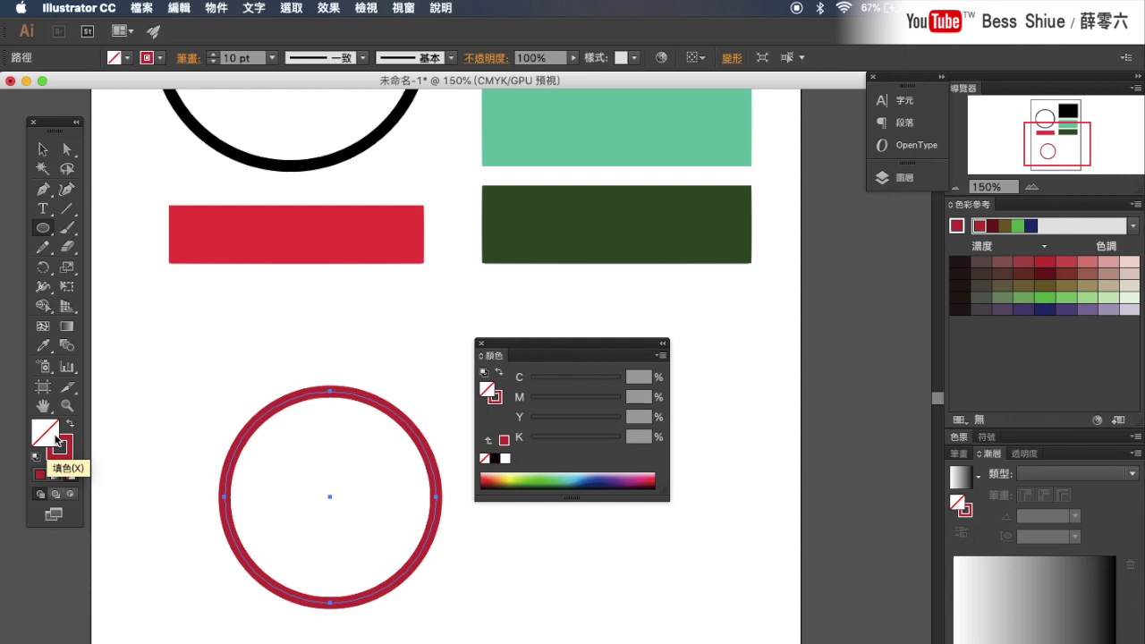
pyautogui.click(516, 472)
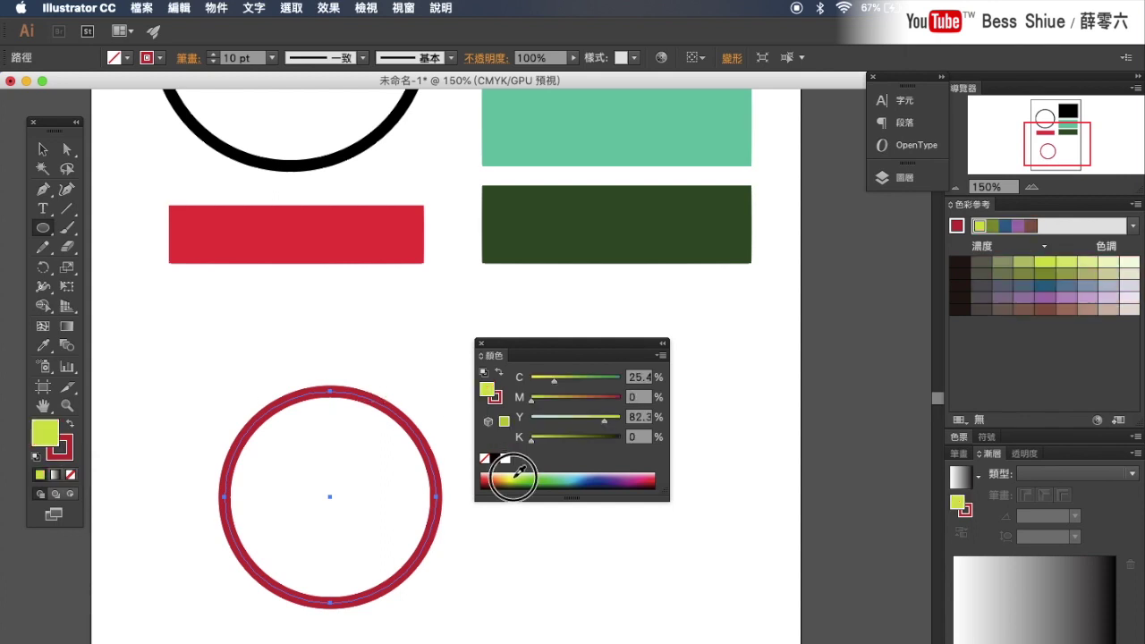
pyautogui.click(542, 476)
pyautogui.click(577, 472)
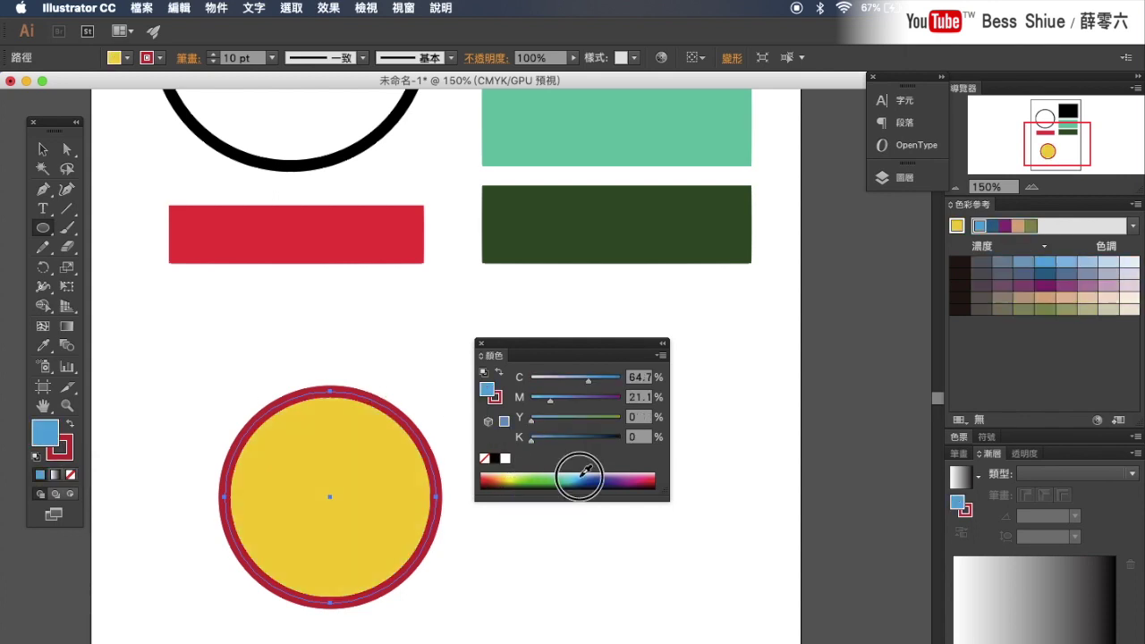
pyautogui.click(616, 472)
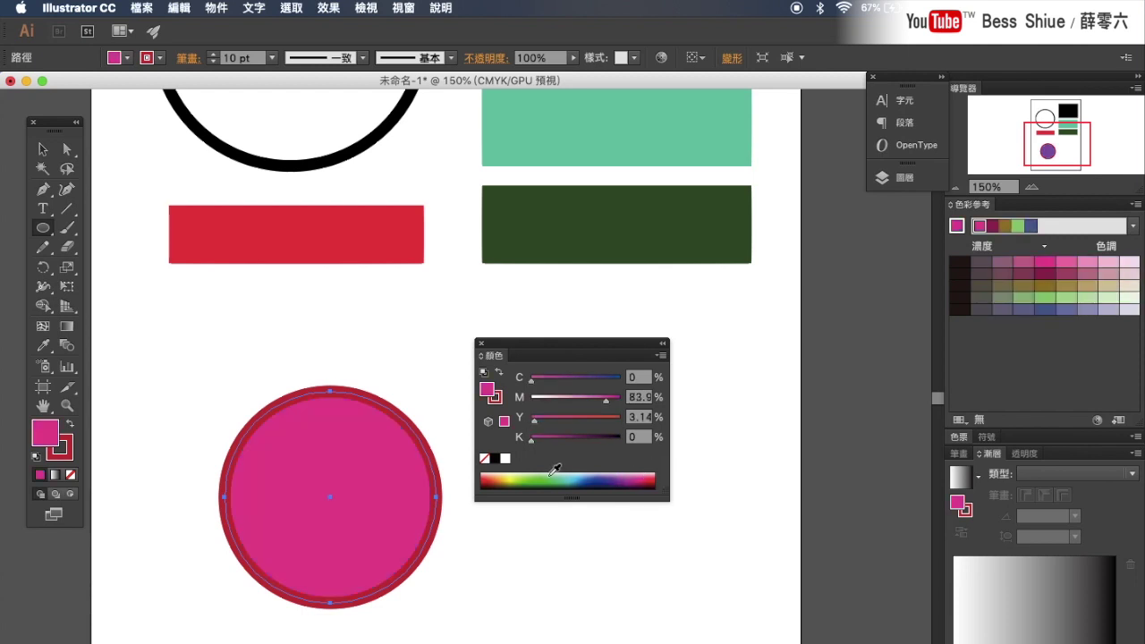
pyautogui.click(508, 471)
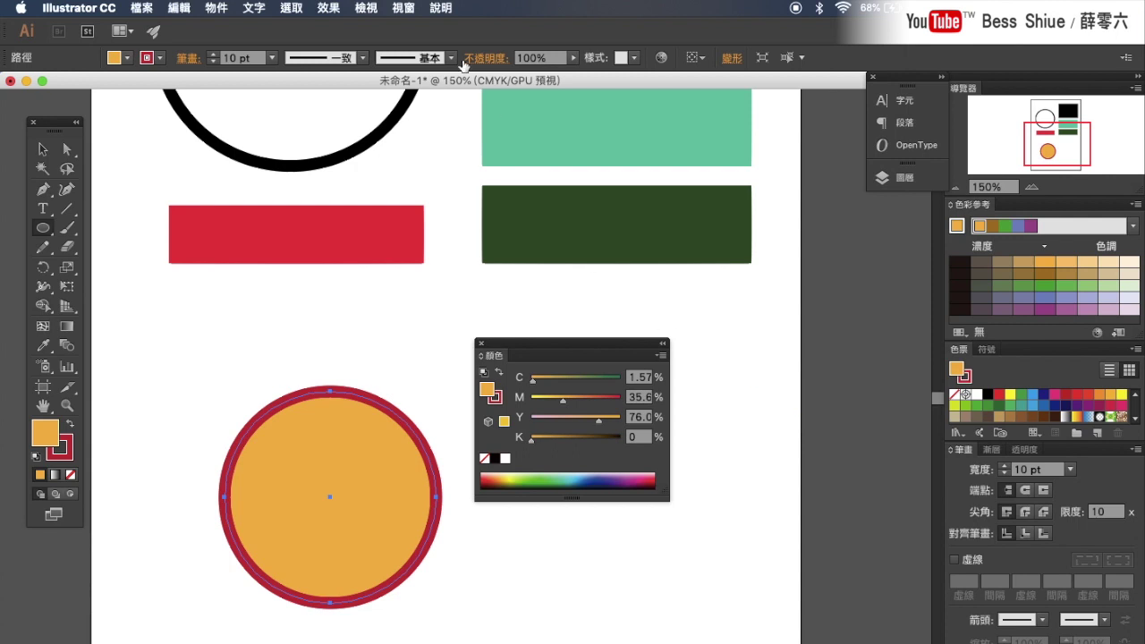
pyautogui.click(408, 11)
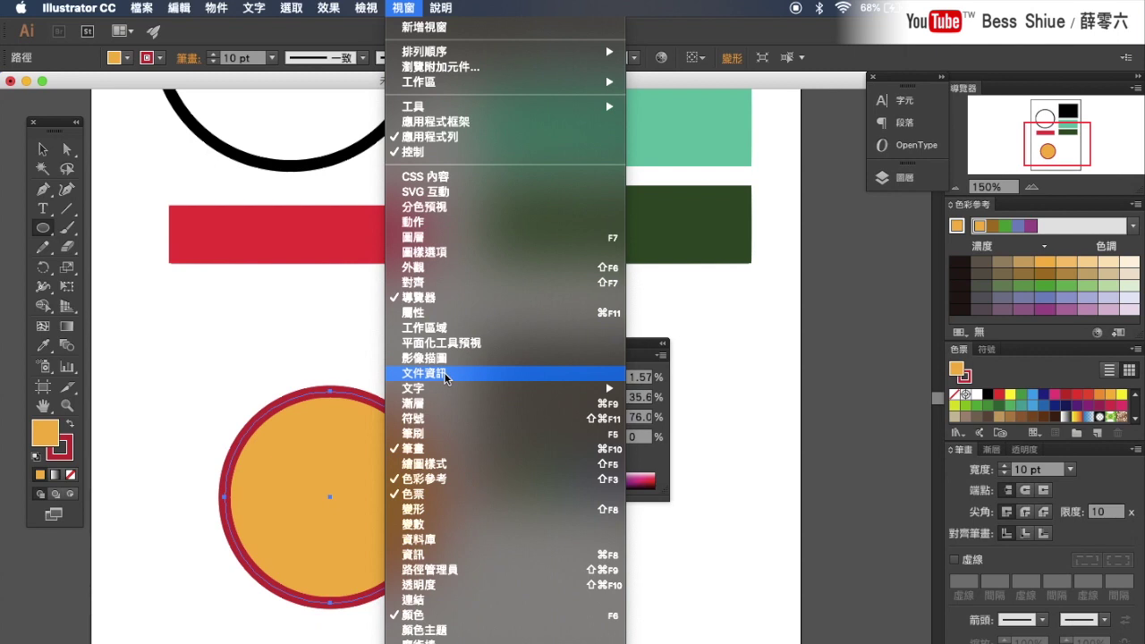
# Step: Show the Layers (圖層) panel and float it over the canvas
pyautogui.click(425, 237)
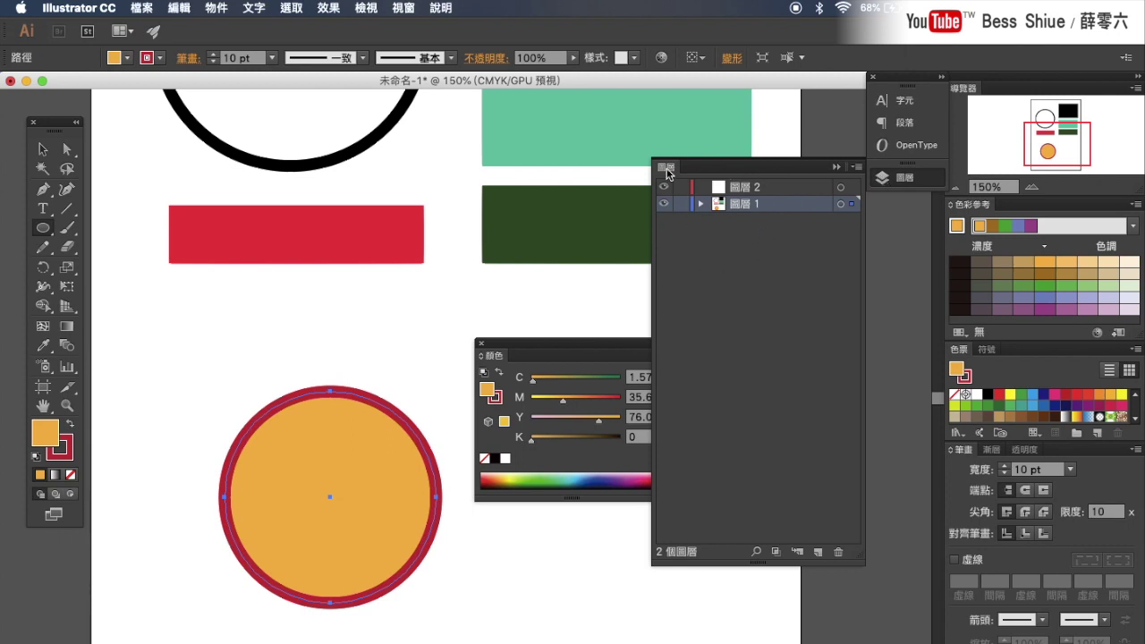
pyautogui.moveTo(666, 167); pyautogui.dragTo(524, 229)
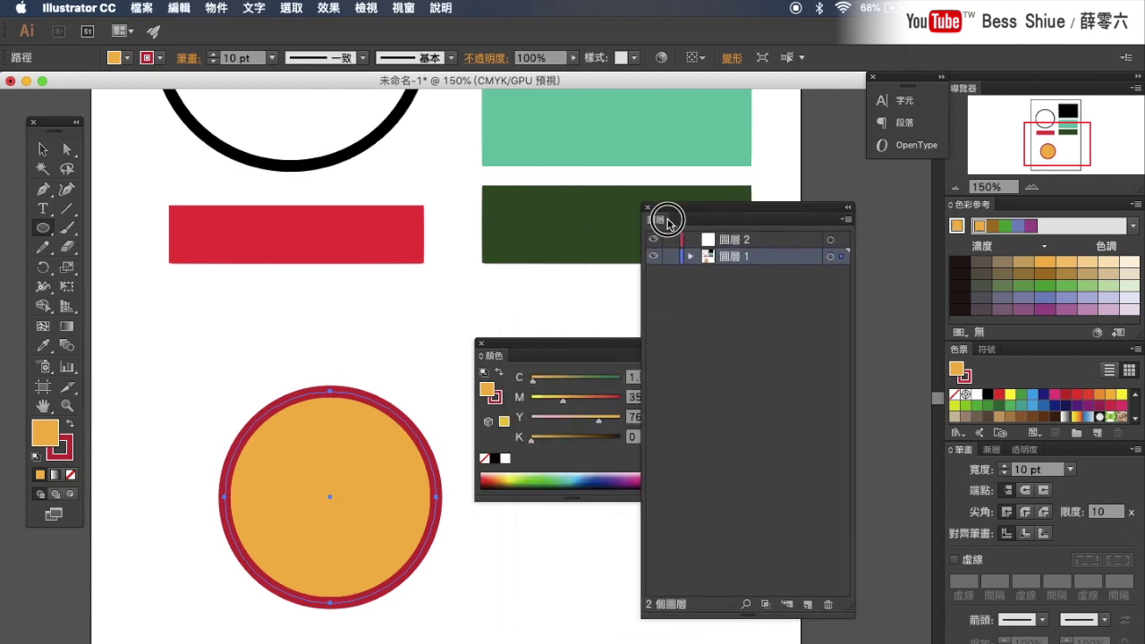
pyautogui.moveTo(525, 229)
pyautogui.mouseDown()
pyautogui.moveTo(572, 225)
pyautogui.moveTo(455, 250)
pyautogui.moveTo(527, 230)
pyautogui.mouseUp()
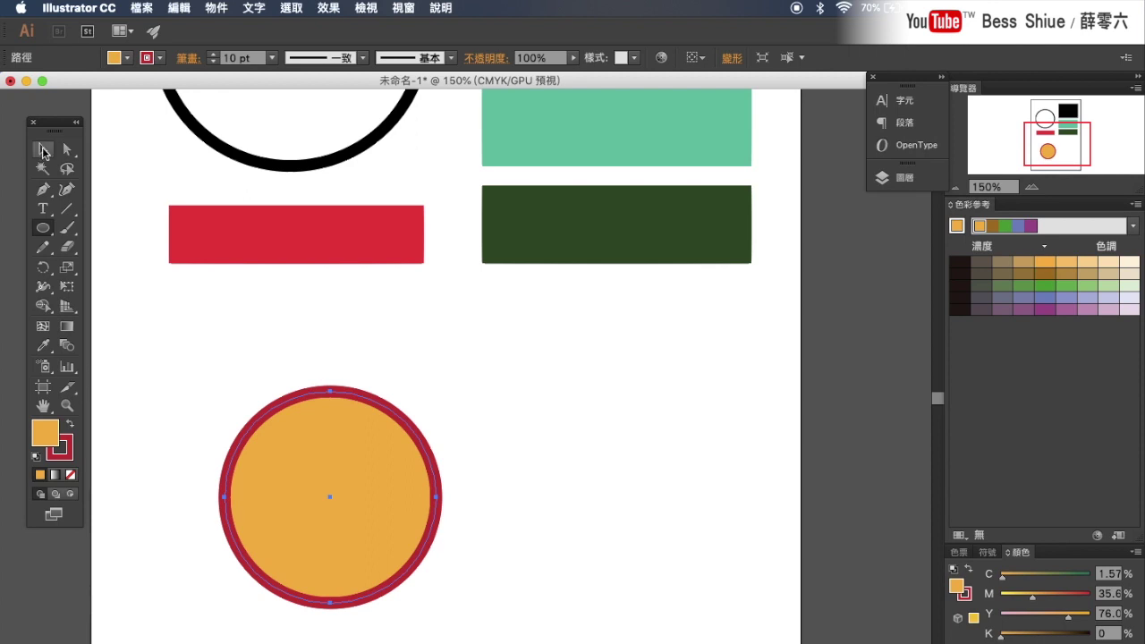
pyautogui.click(42, 149)
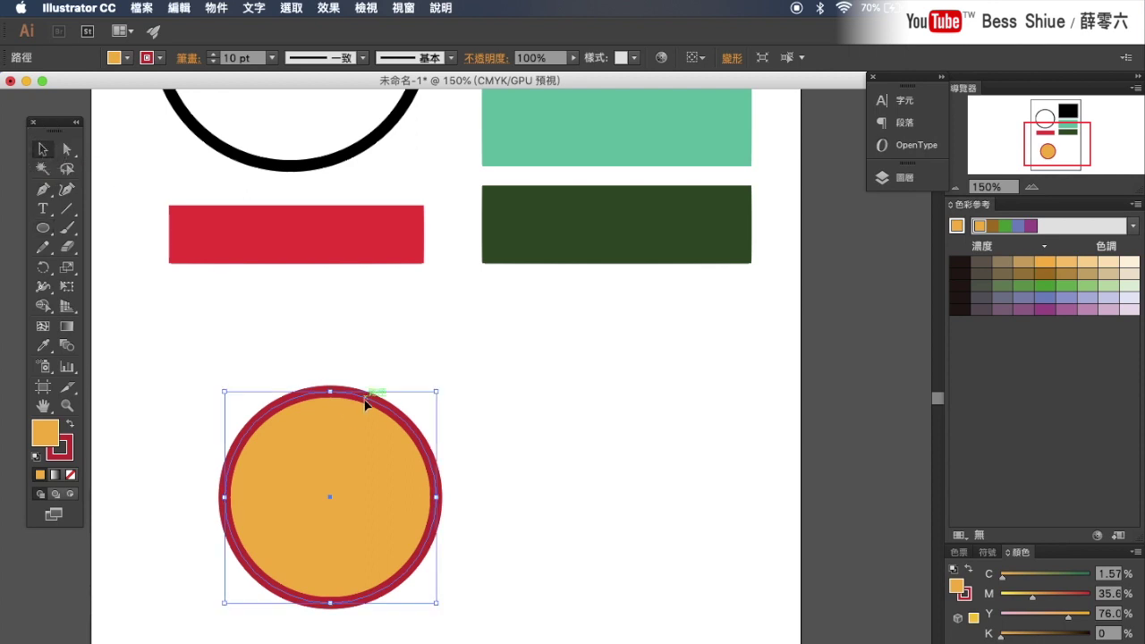
pyautogui.click(179, 8)
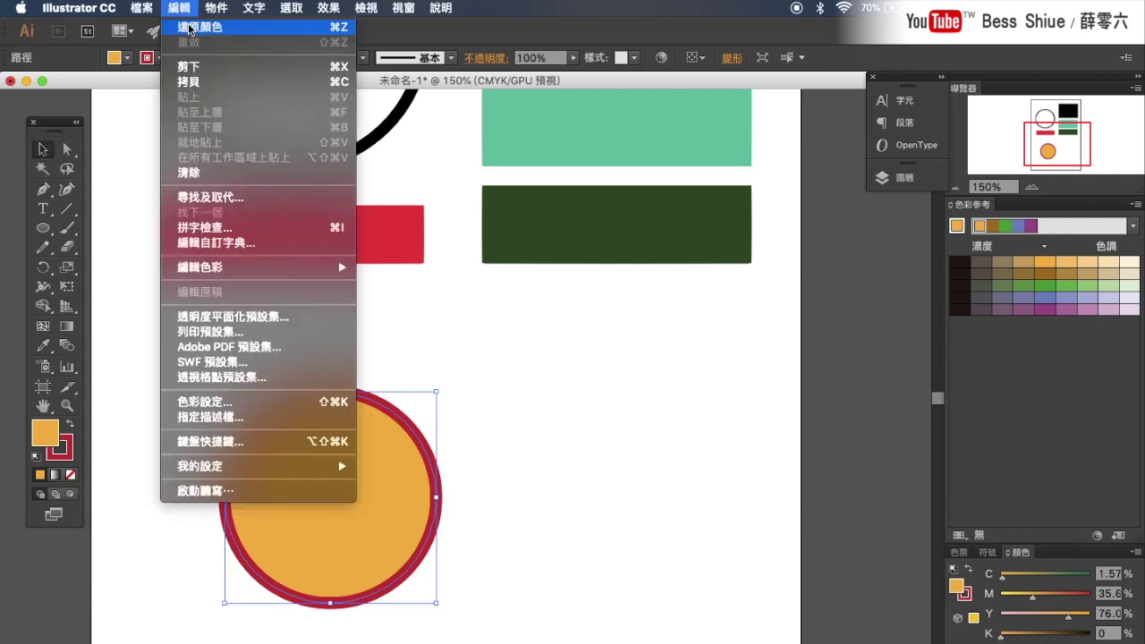
pyautogui.click(206, 174)
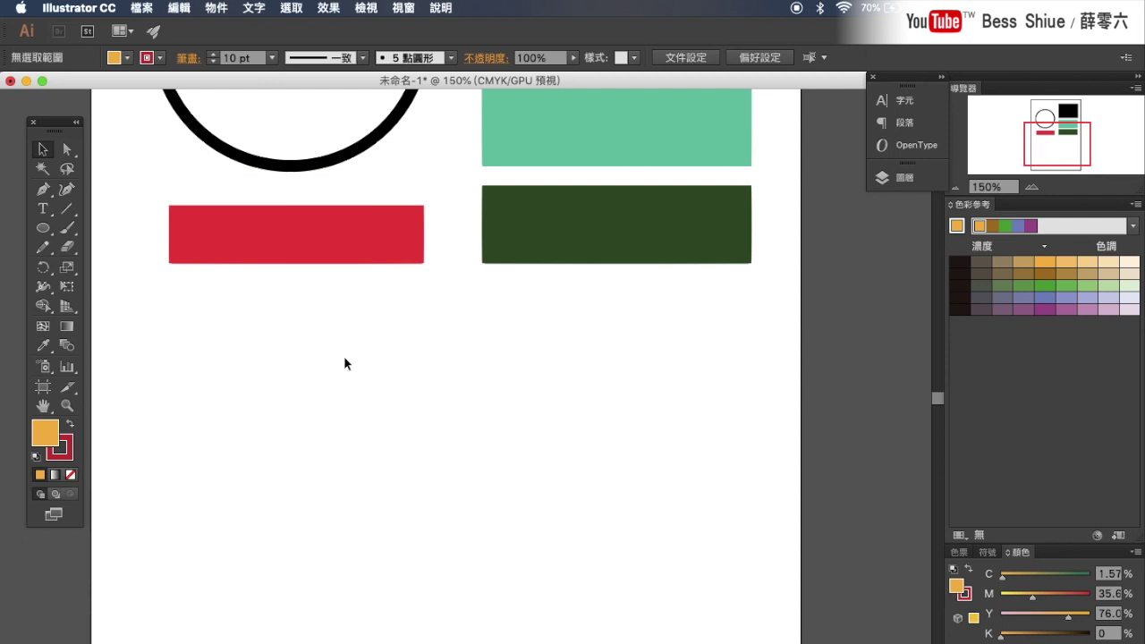
pyautogui.hotkey('ctrl', 'z')
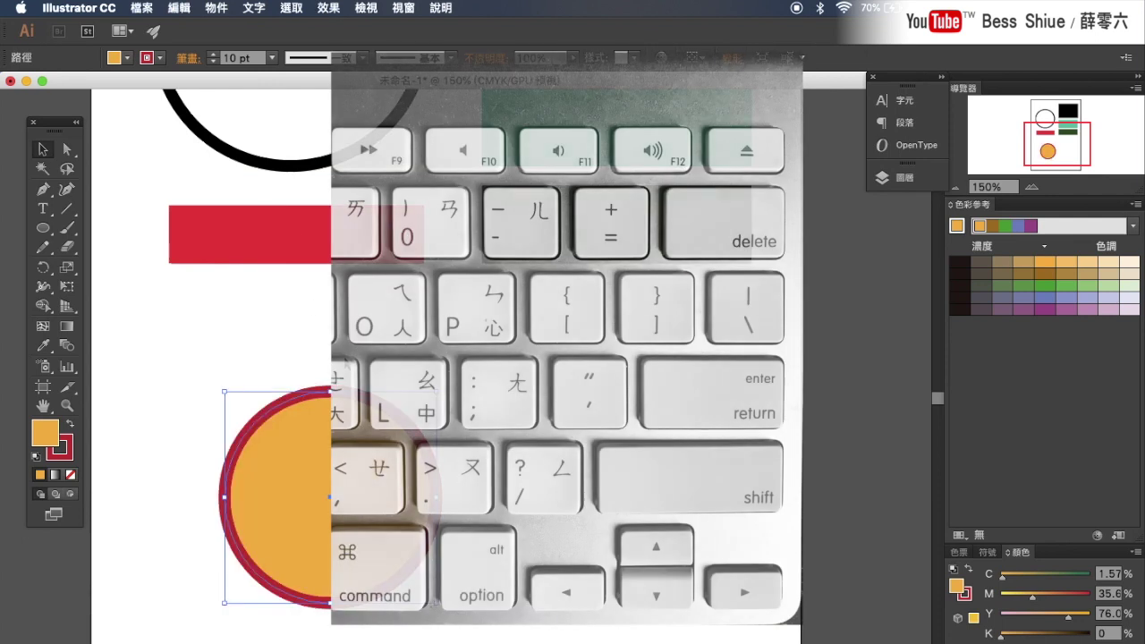
pyautogui.press('Delete')
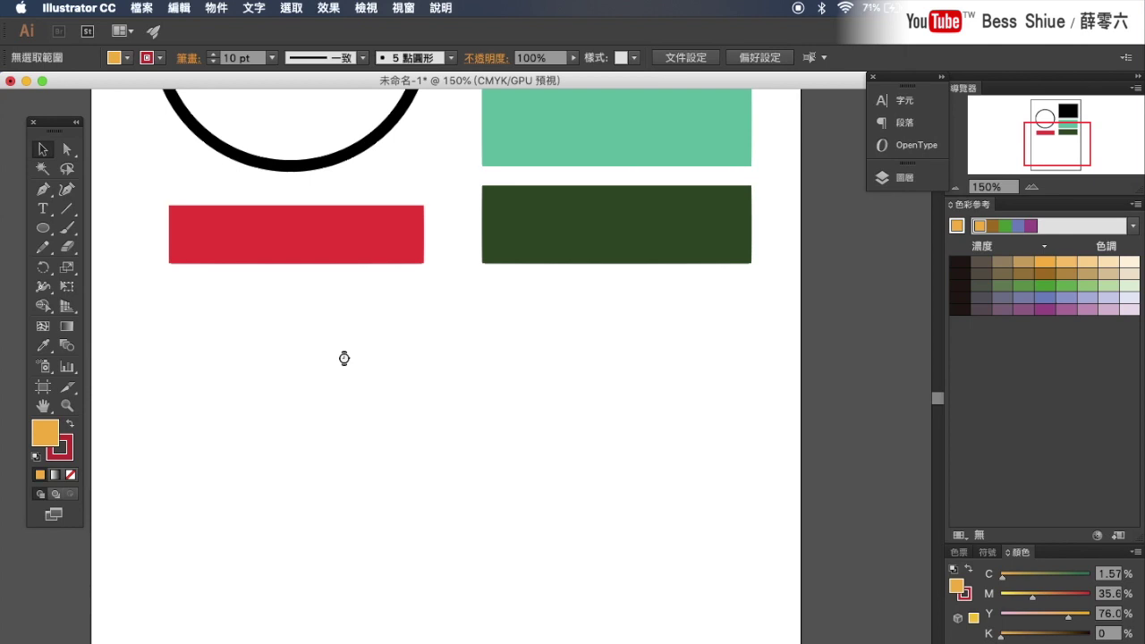
pyautogui.hotkey('ctrl', 'z')
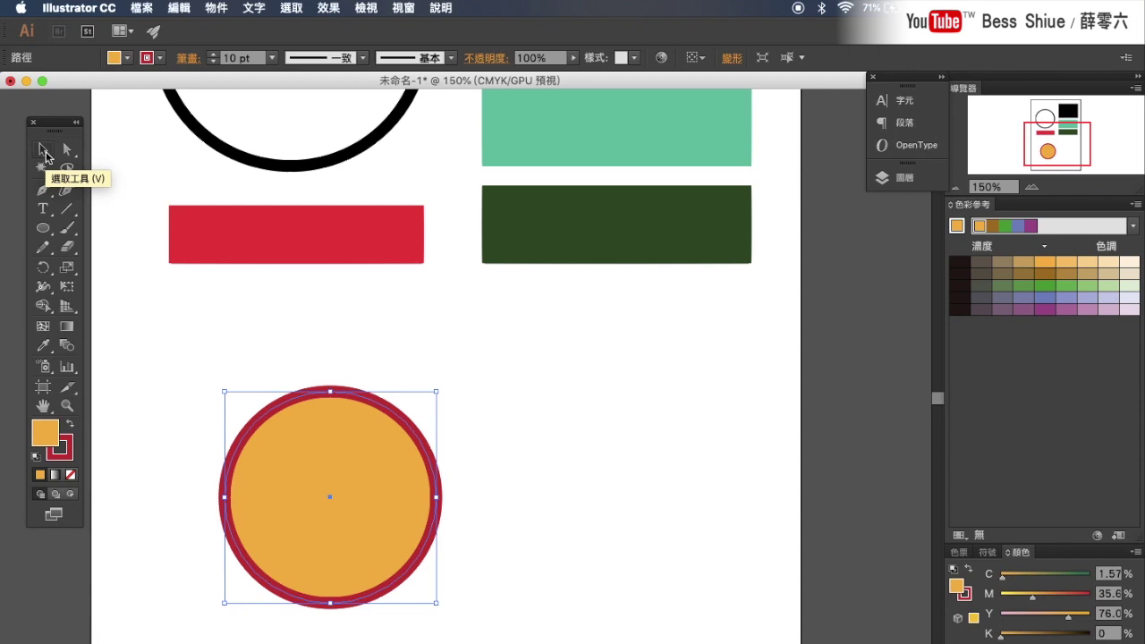
# Step: Stretch the orange circle upward into a taller oval using its top and top-right handles
pyautogui.click(45, 154)
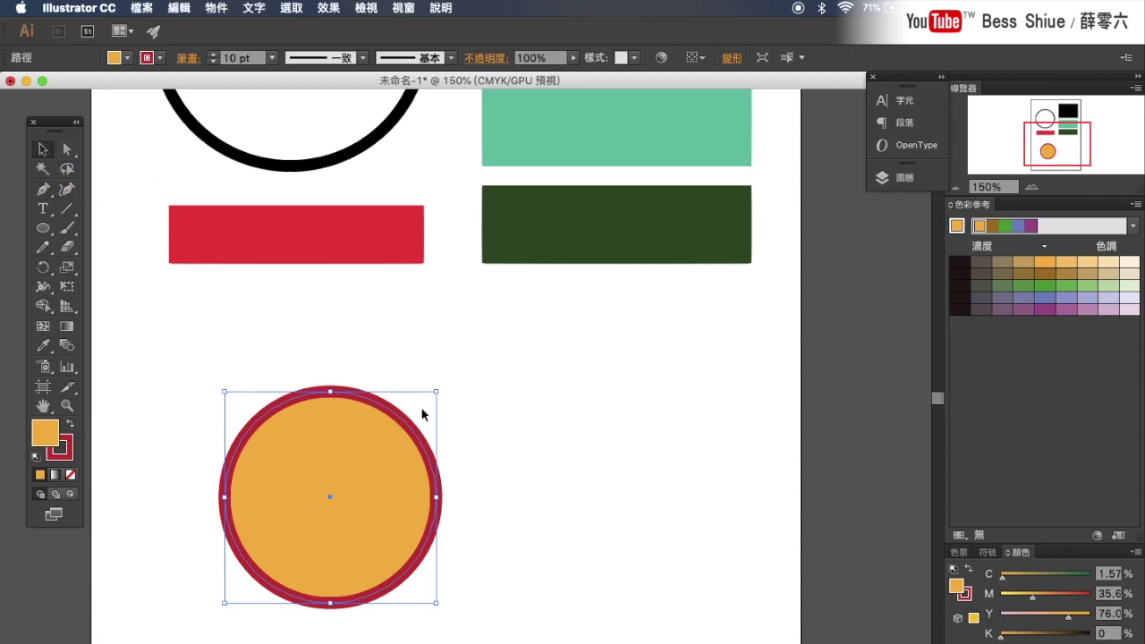
pyautogui.click(403, 335)
pyautogui.click(358, 460)
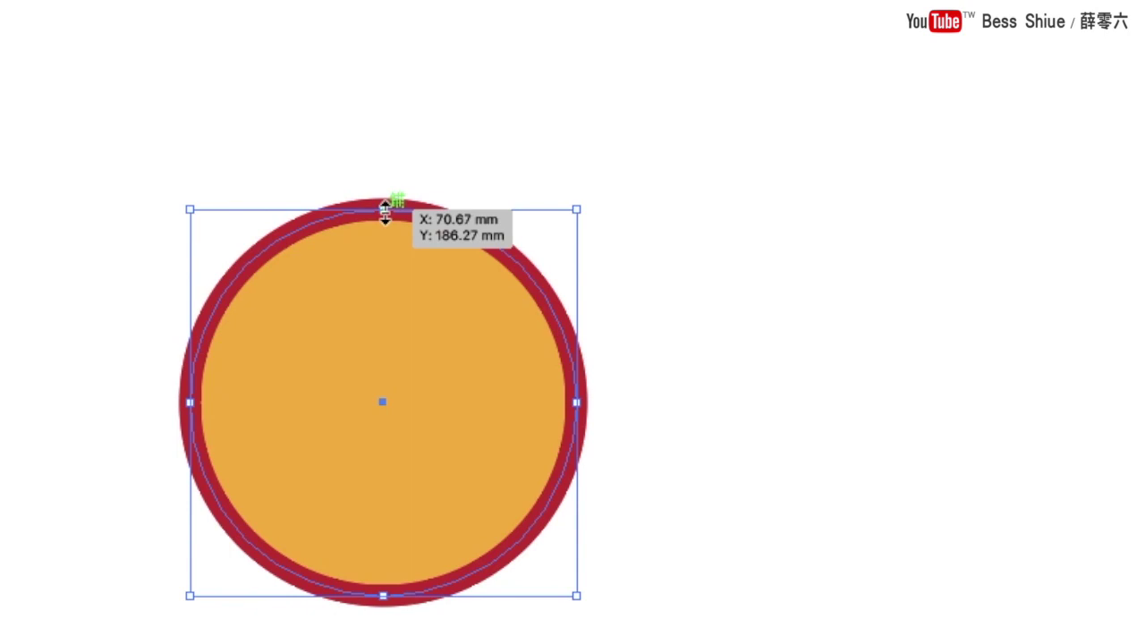
pyautogui.moveTo(385, 212)
pyautogui.mouseDown()
pyautogui.moveTo(389, 452)
pyautogui.moveTo(383, 119)
pyautogui.mouseUp()
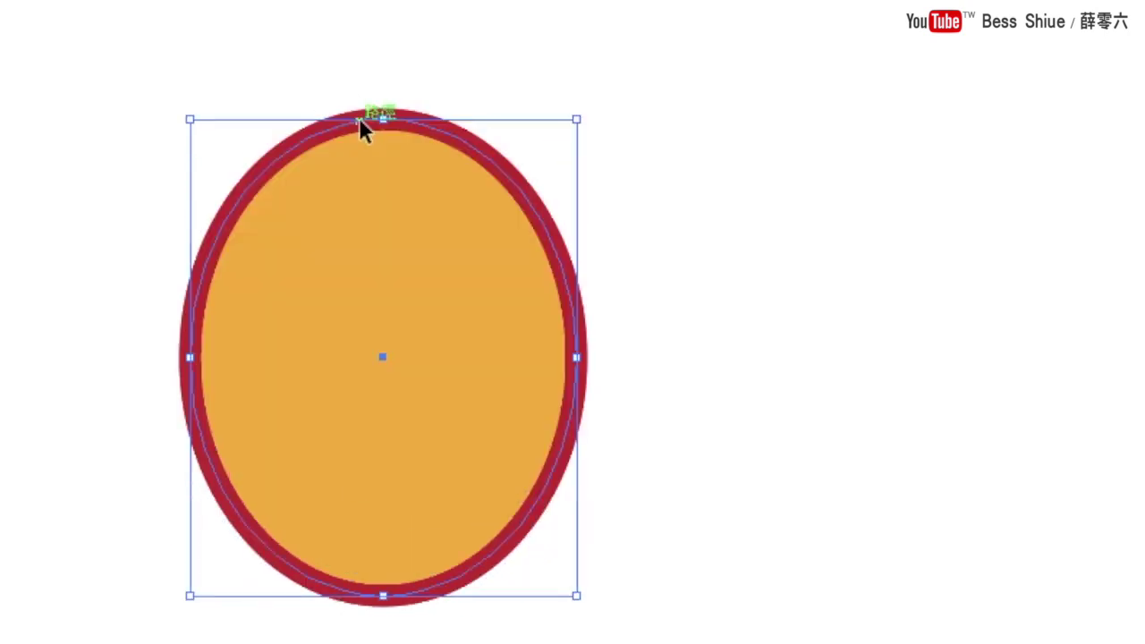
pyautogui.moveTo(576, 119)
pyautogui.mouseDown()
pyautogui.moveTo(386, 313)
pyautogui.moveTo(597, 92)
pyautogui.moveTo(588, 95)
pyautogui.mouseUp()
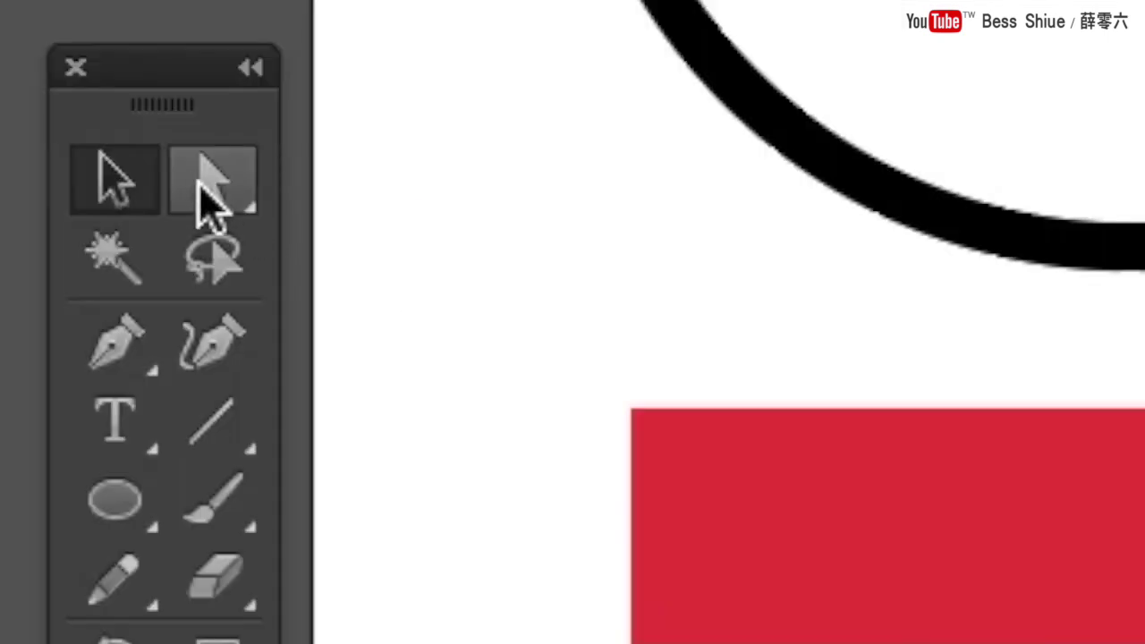
pyautogui.click(67, 149)
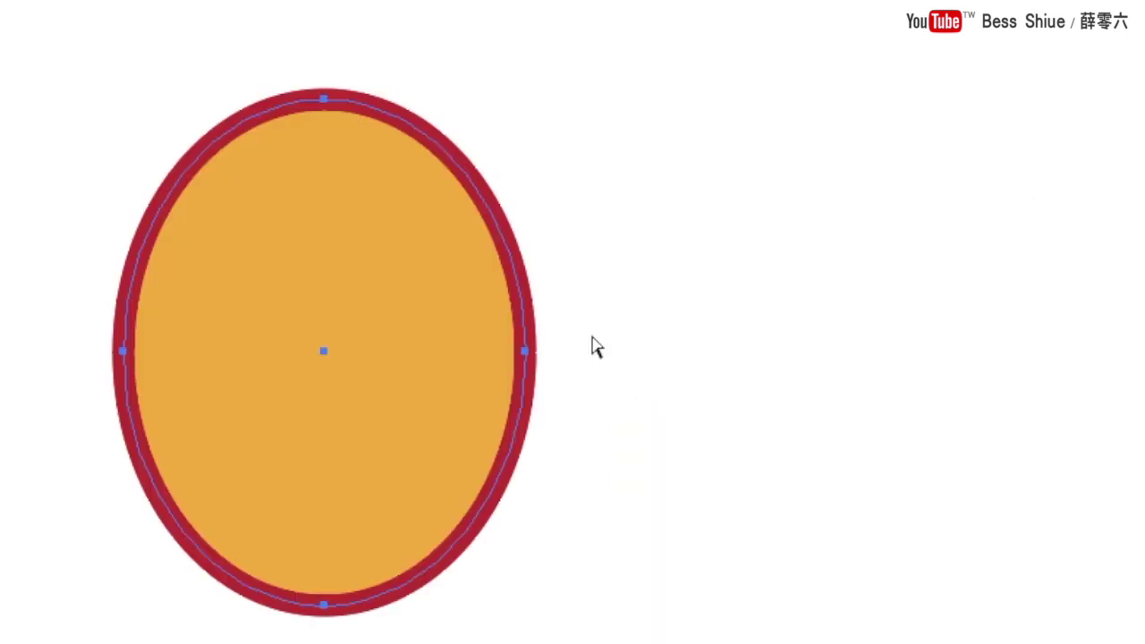
# Step: Select the oval's right anchor and pull its direction handles outward into a kidney shape
pyautogui.click(597, 348)
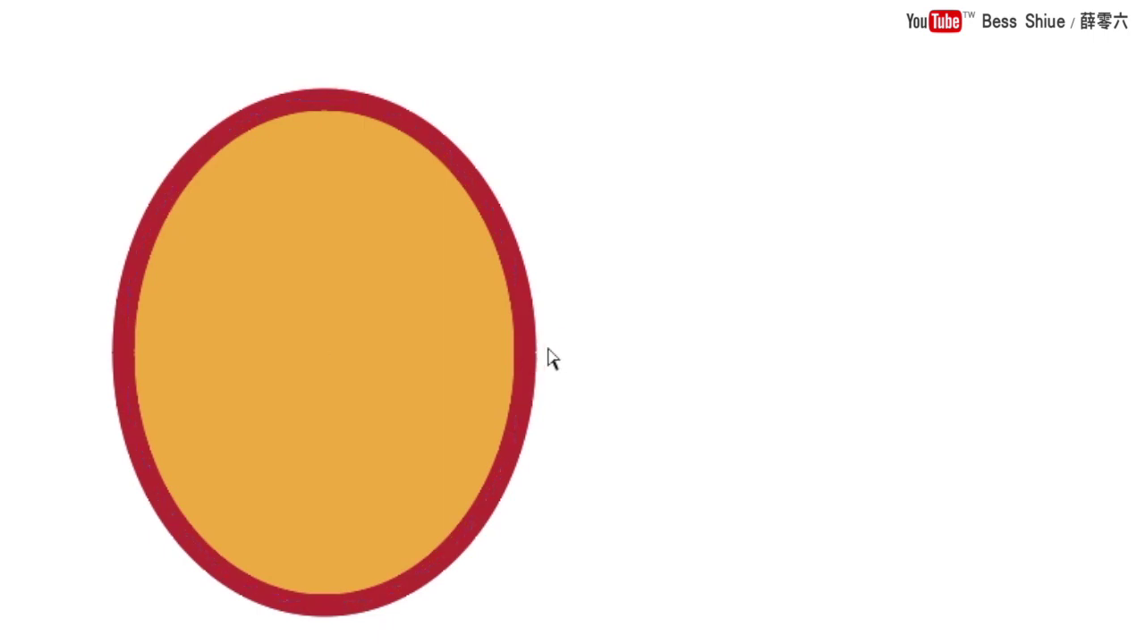
pyautogui.click(526, 353)
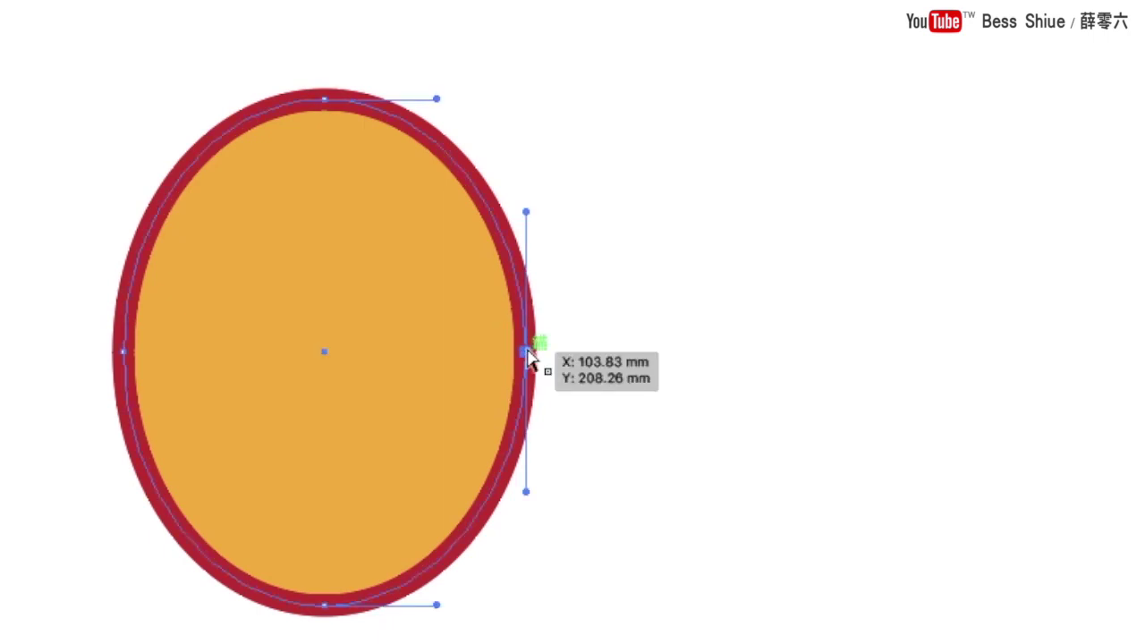
pyautogui.click(526, 212)
pyautogui.moveTo(525, 212); pyautogui.dragTo(641, 343)
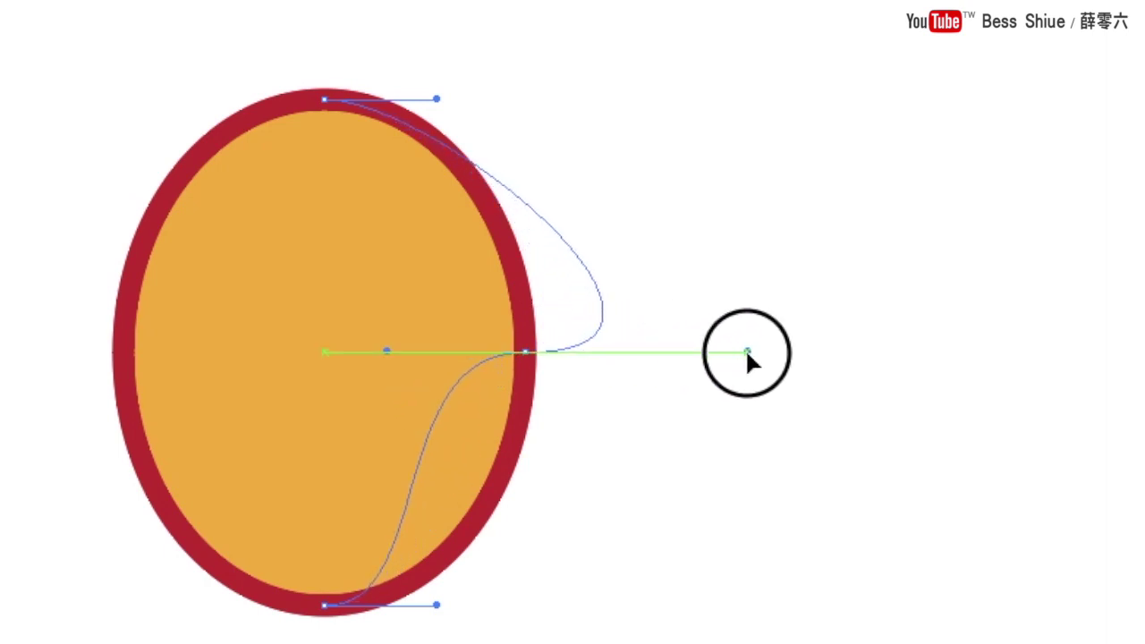
pyautogui.moveTo(640, 343); pyautogui.dragTo(747, 352)
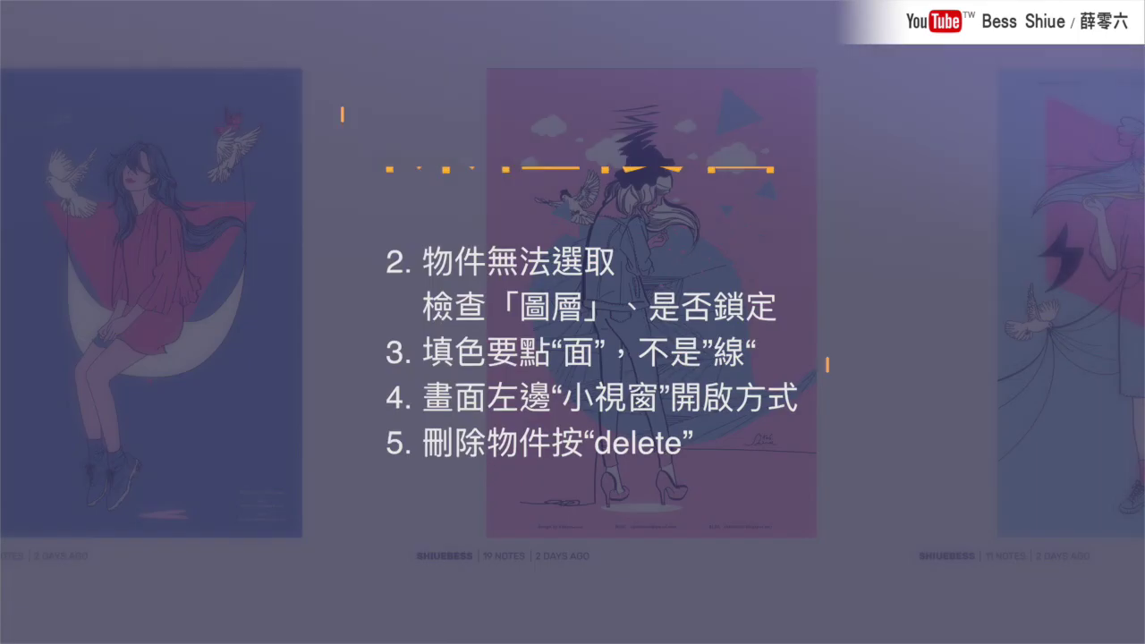